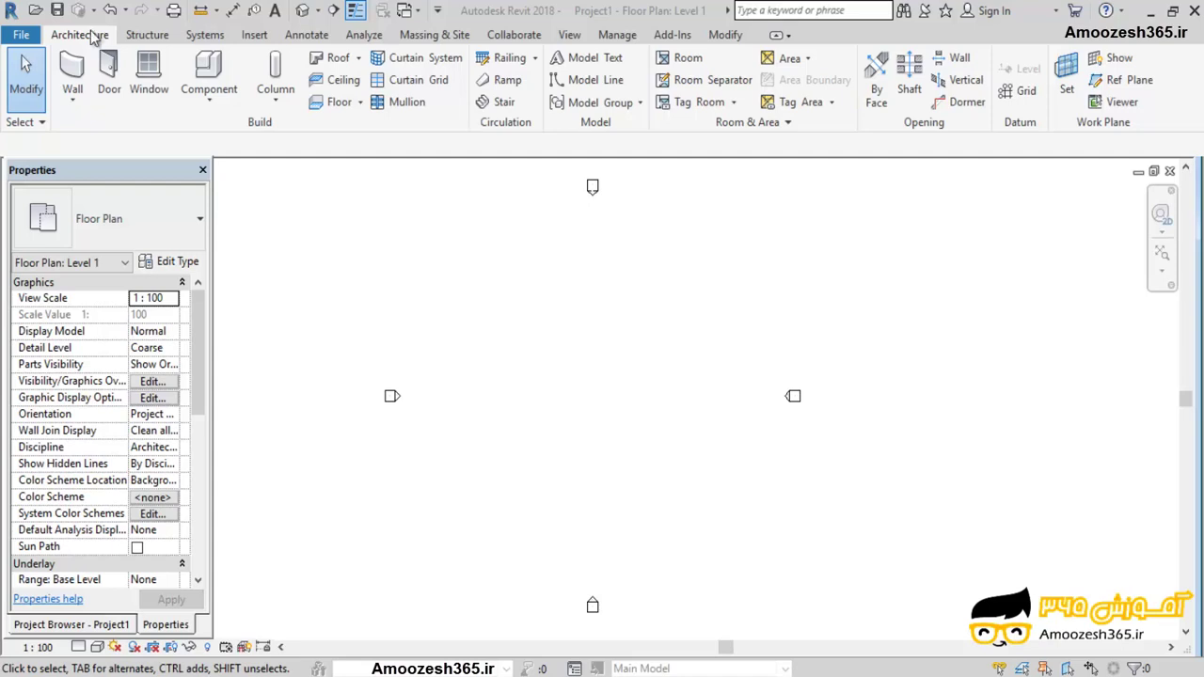
# Create a U-shape winder stair from Level 1 to Level 2 in the floor plan and finish the stair.
pyautogui.click(497, 104)
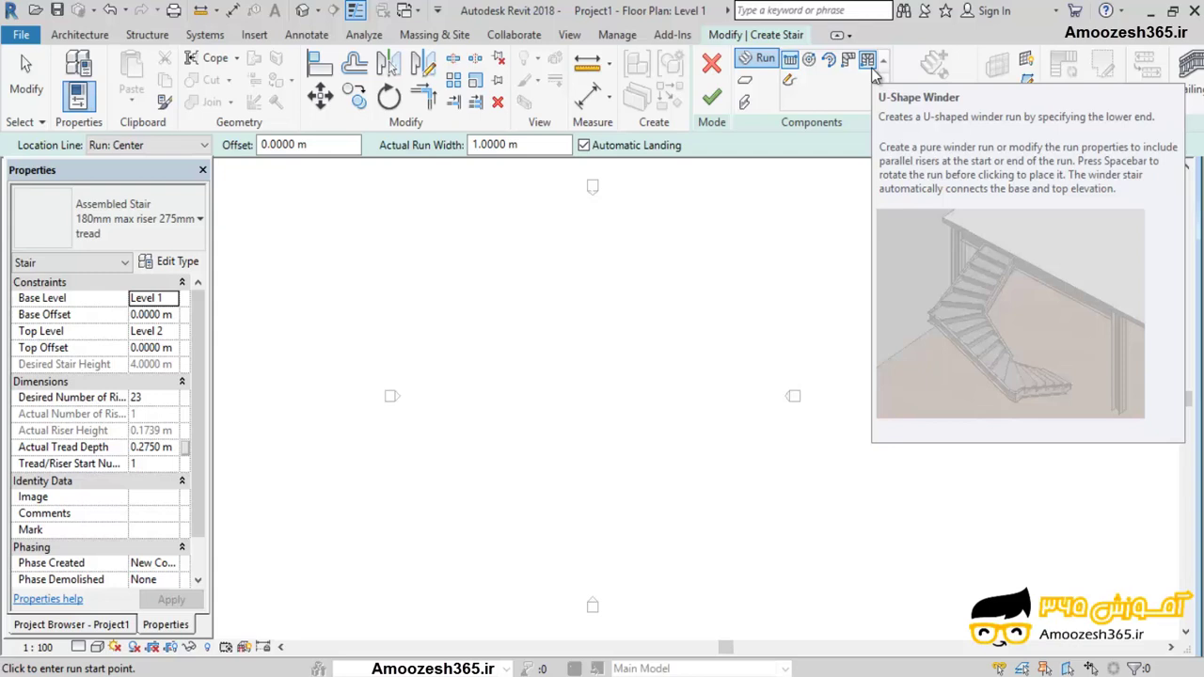
pyautogui.click(869, 62)
pyautogui.scroll(2, 491, 353)
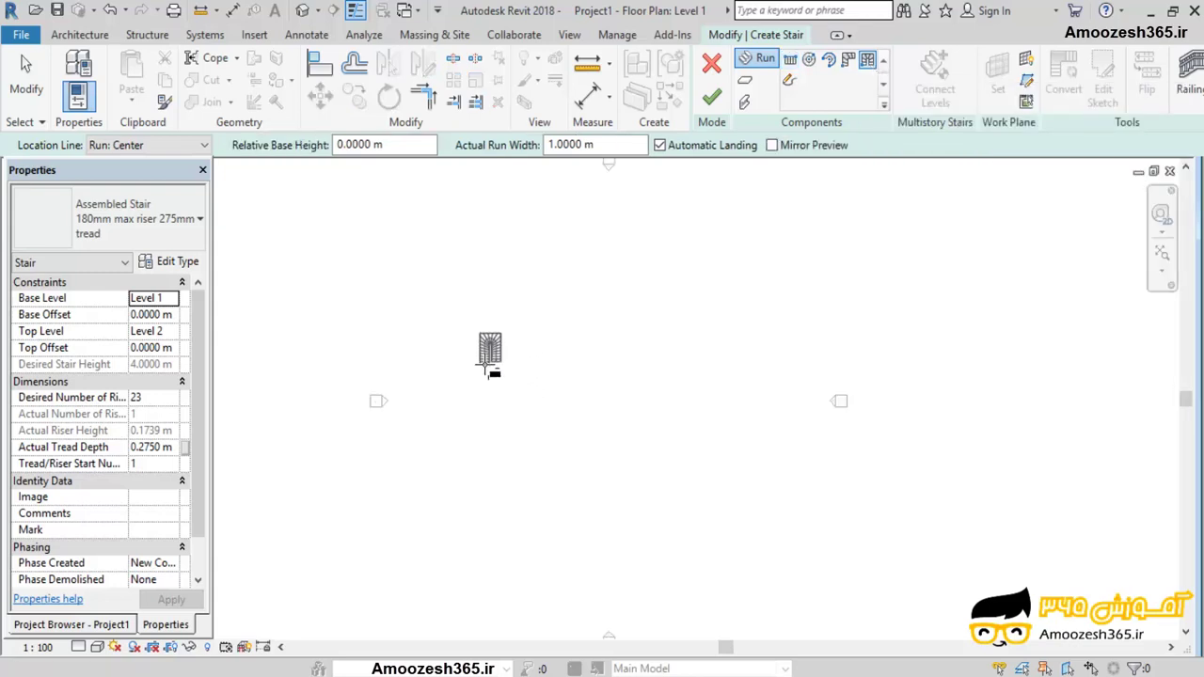
pyautogui.scroll(4, 512, 399)
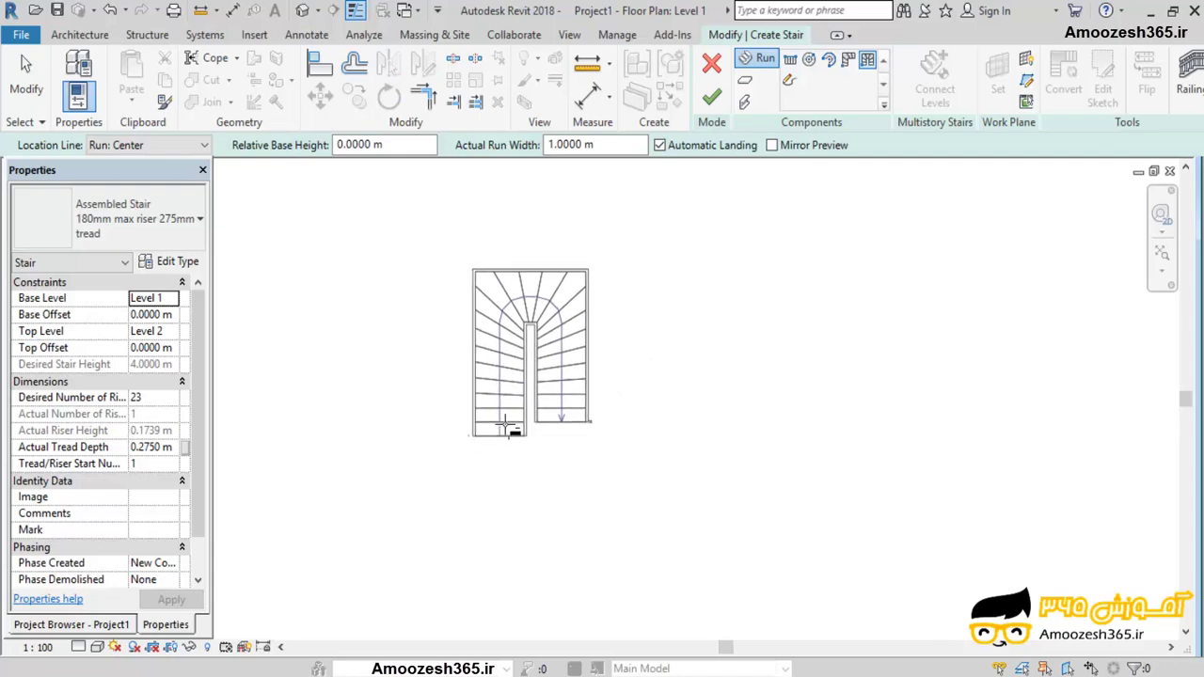
pyautogui.click(508, 439)
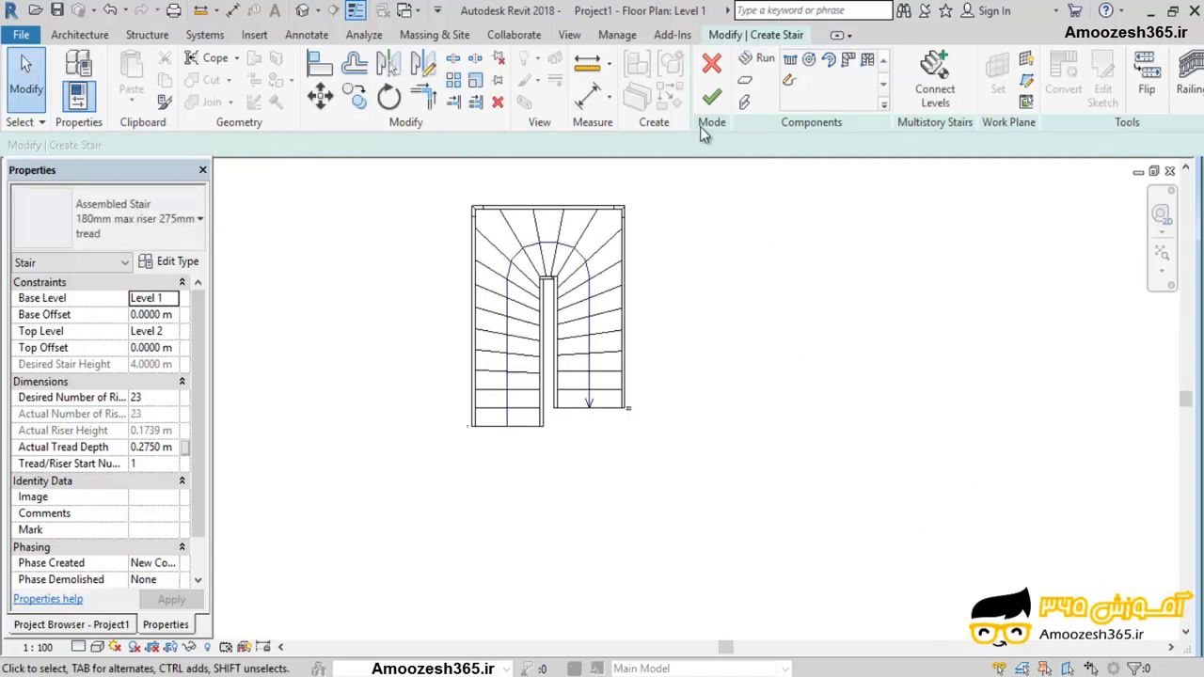
pyautogui.click(713, 100)
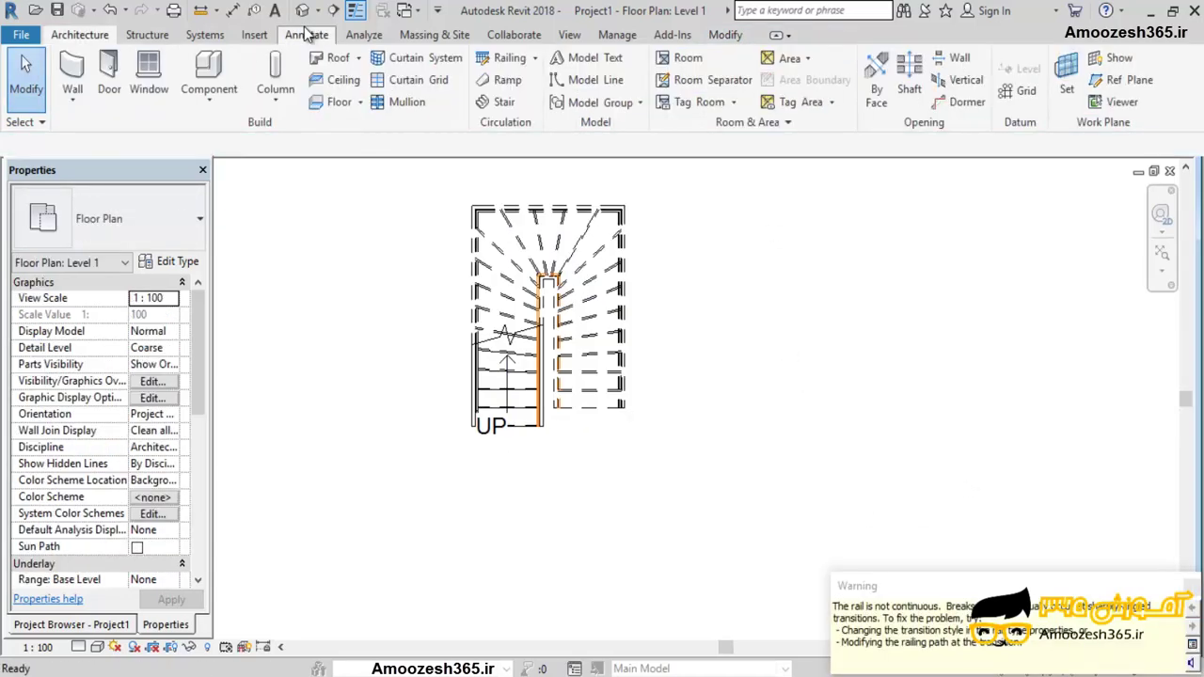
# Open the default 3D view, set its visual style to Shaded, and inspect the winder stair from the other side.
pyautogui.click(303, 12)
pyautogui.click(97, 647)
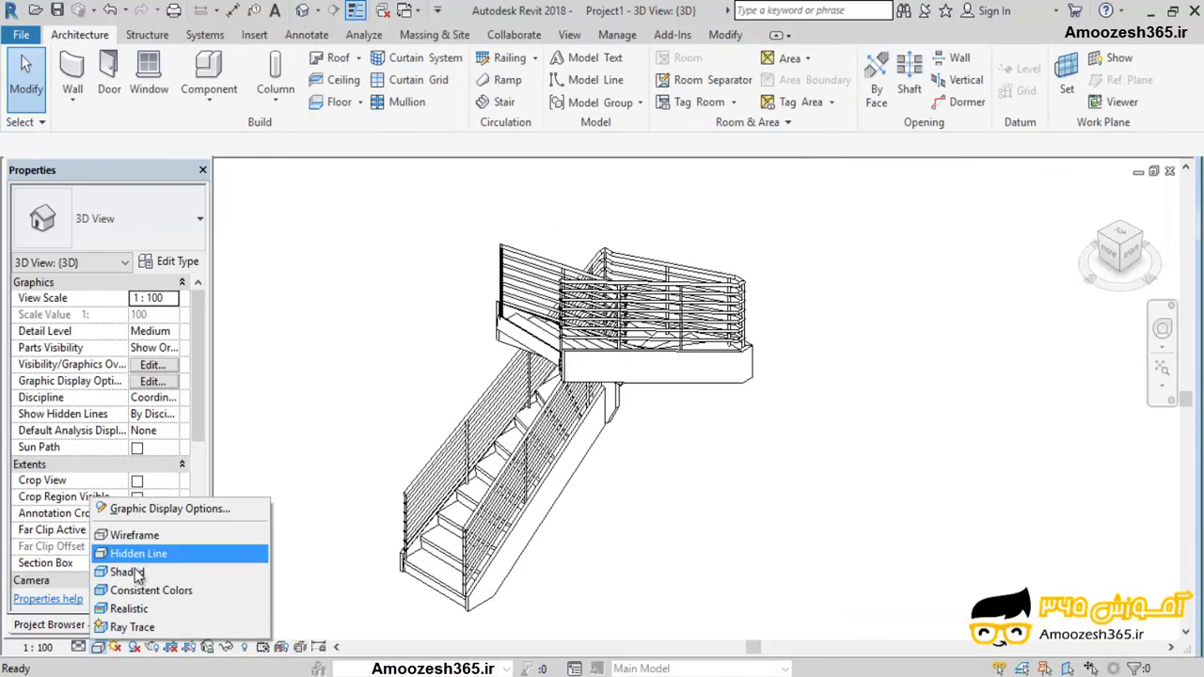
pyautogui.click(122, 572)
pyautogui.moveTo(593, 532)
pyautogui.keyDown('shift'); pyautogui.mouseDown(button='middle')
pyautogui.moveTo(846, 532)
pyautogui.moveTo(987, 502)
pyautogui.moveTo(941, 376)
pyautogui.moveTo(866, 242)
pyautogui.mouseUp(button='middle'); pyautogui.keyUp('shift')
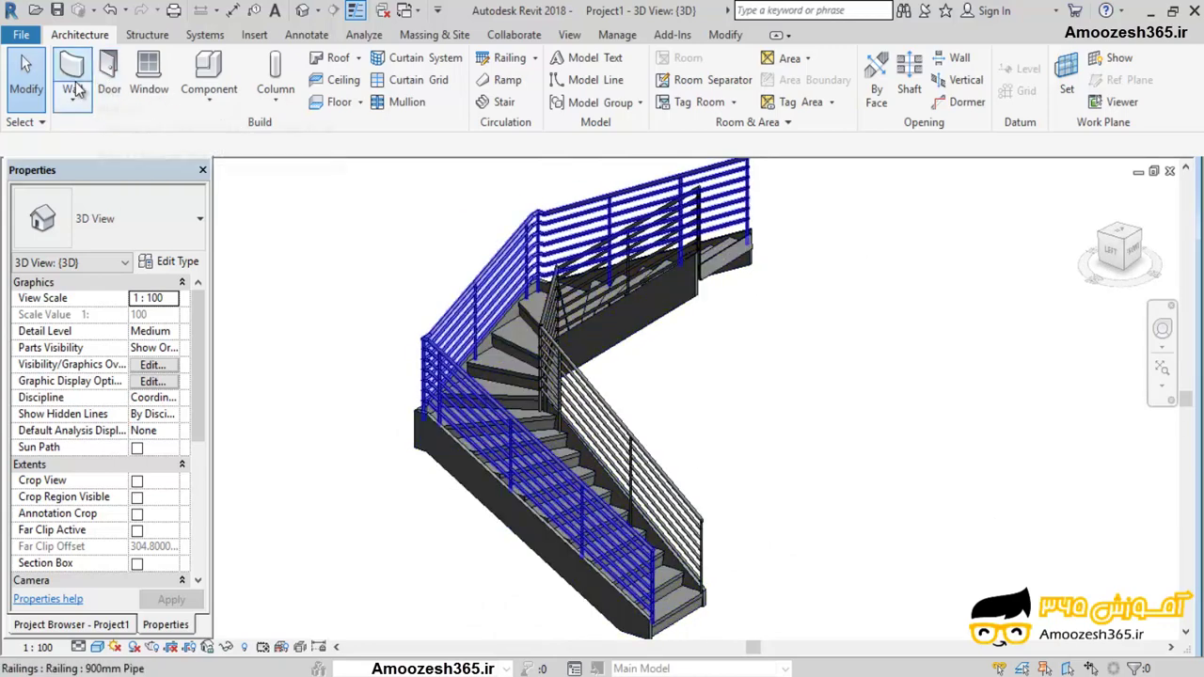
# Return to the Level 1 floor plan and start a new stair with a custom sketched run.
pyautogui.click(113, 625)
pyautogui.doubleClick(92, 227)
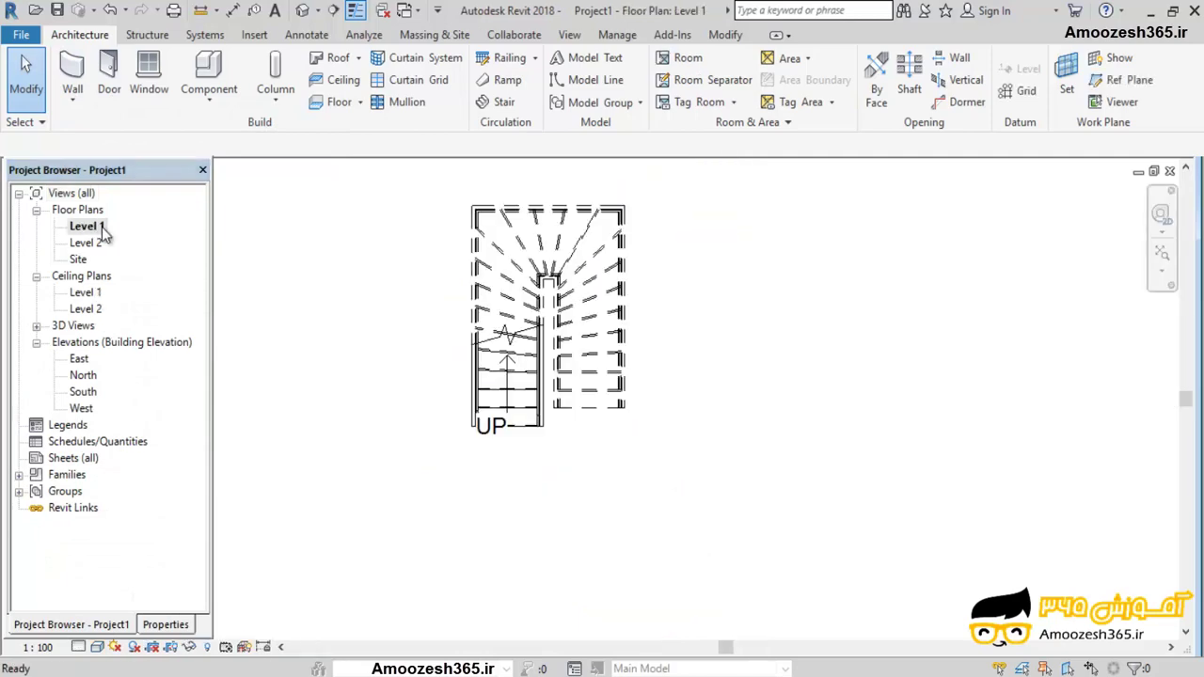
pyautogui.click(499, 102)
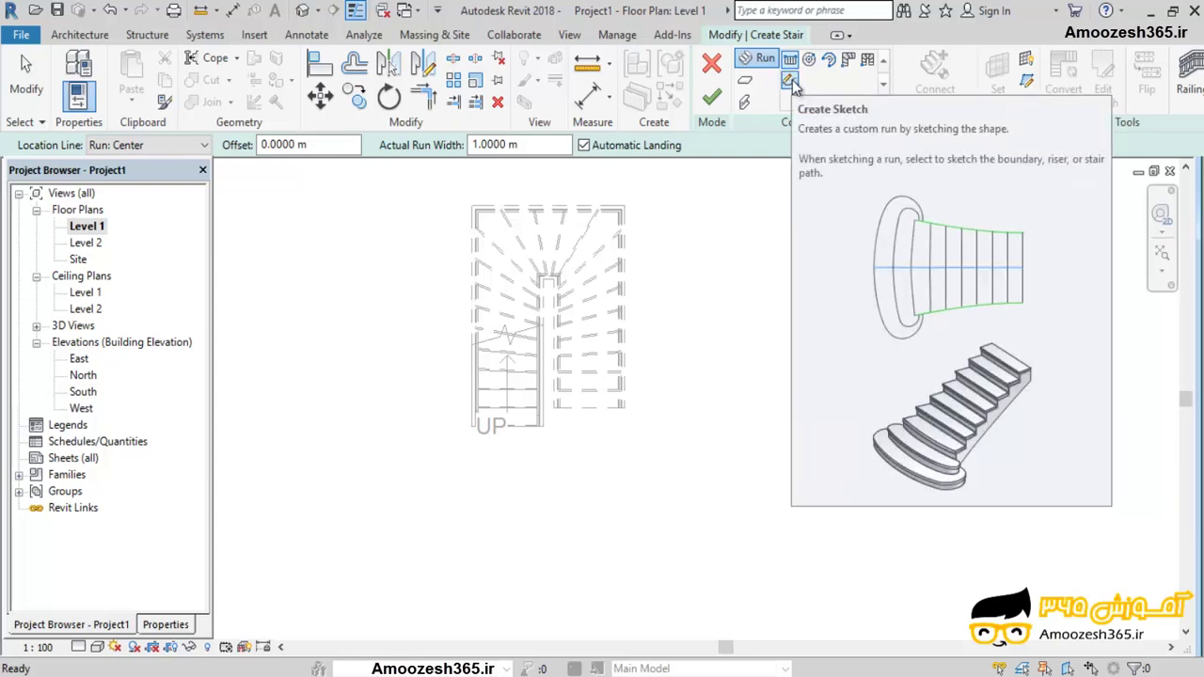
pyautogui.click(790, 82)
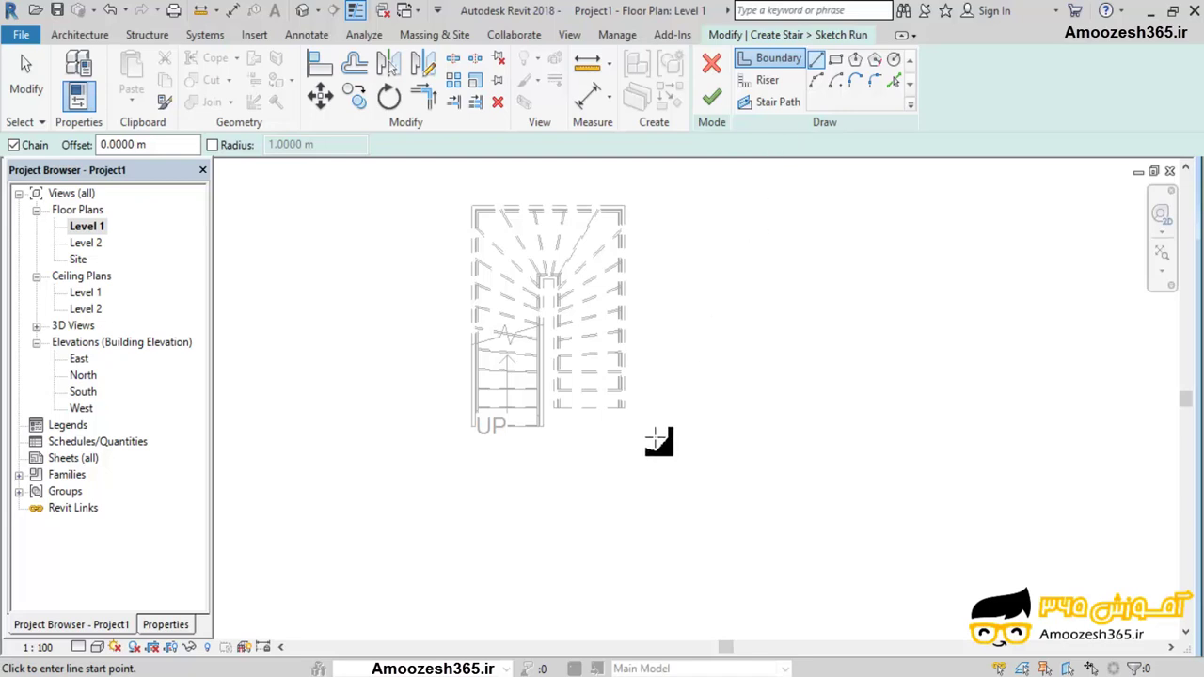
# Draw a 5 m horizontal run boundary line in the empty area to the right of the winder stair.
pyautogui.moveTo(653, 350); pyautogui.dragTo(599, 371, button='middle')
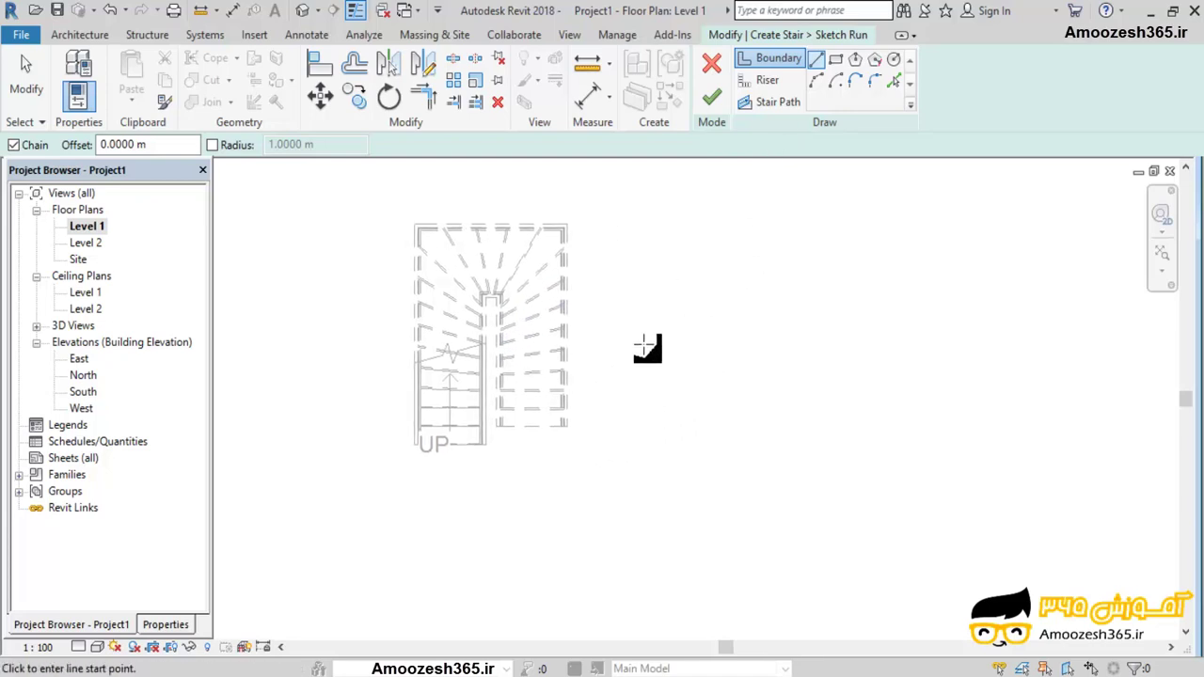
pyautogui.click(779, 59)
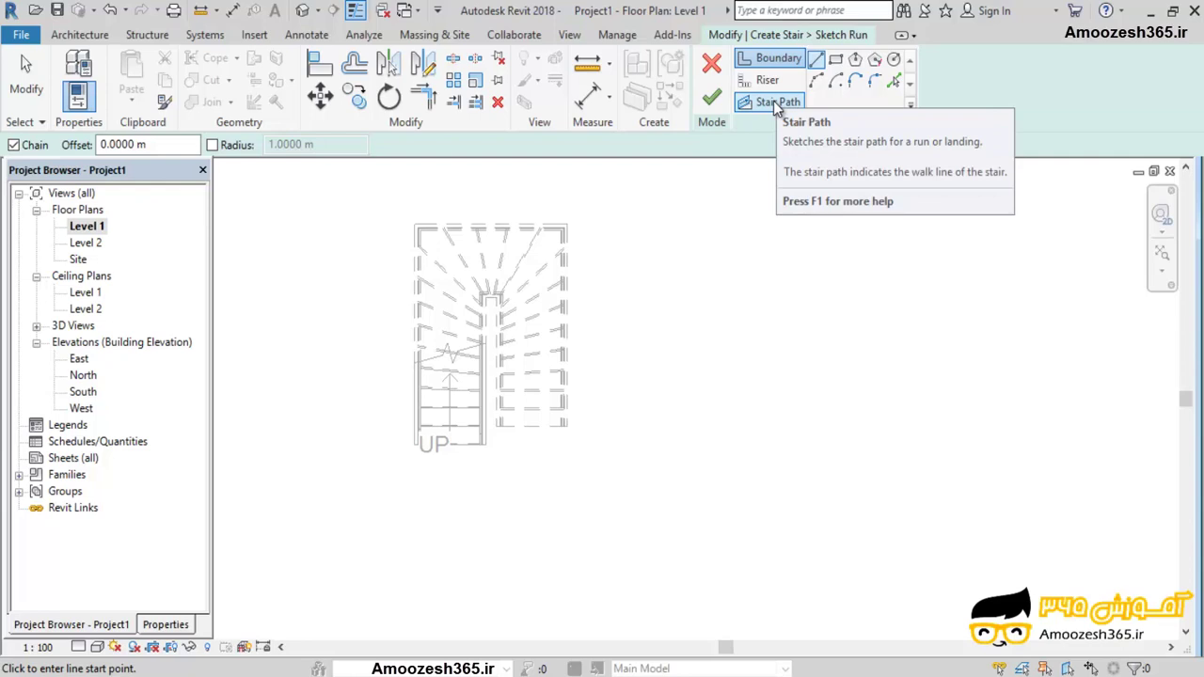
pyautogui.click(767, 80)
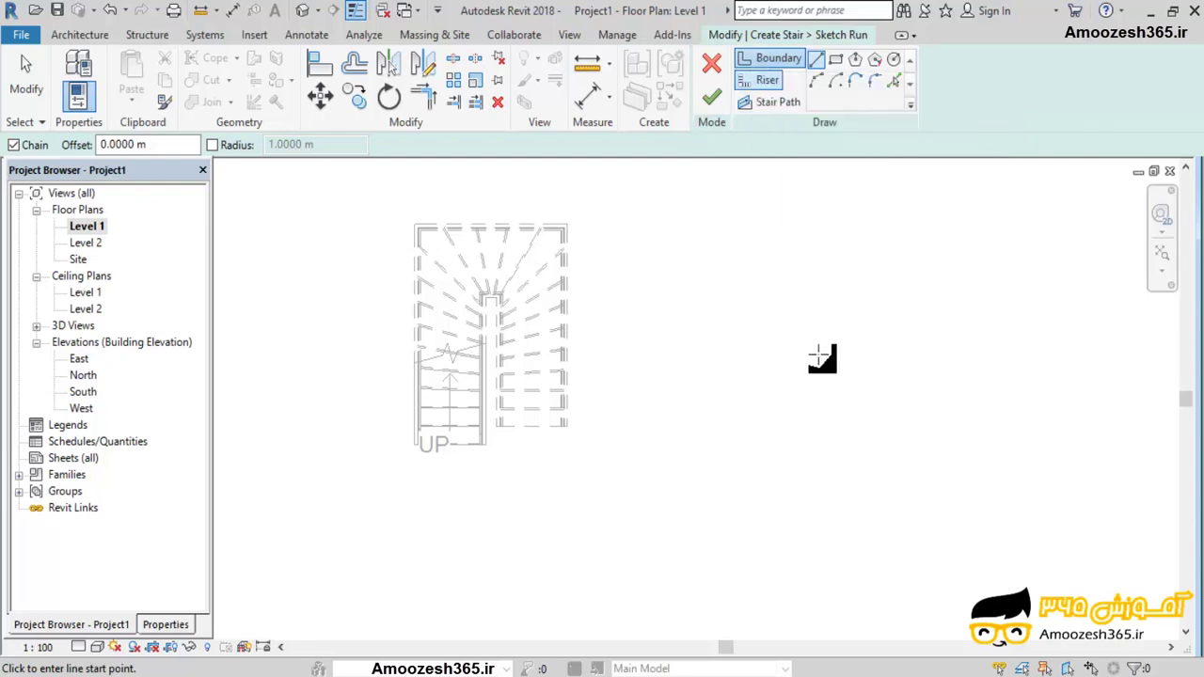
pyautogui.moveTo(718, 395); pyautogui.dragTo(518, 381, button='middle')
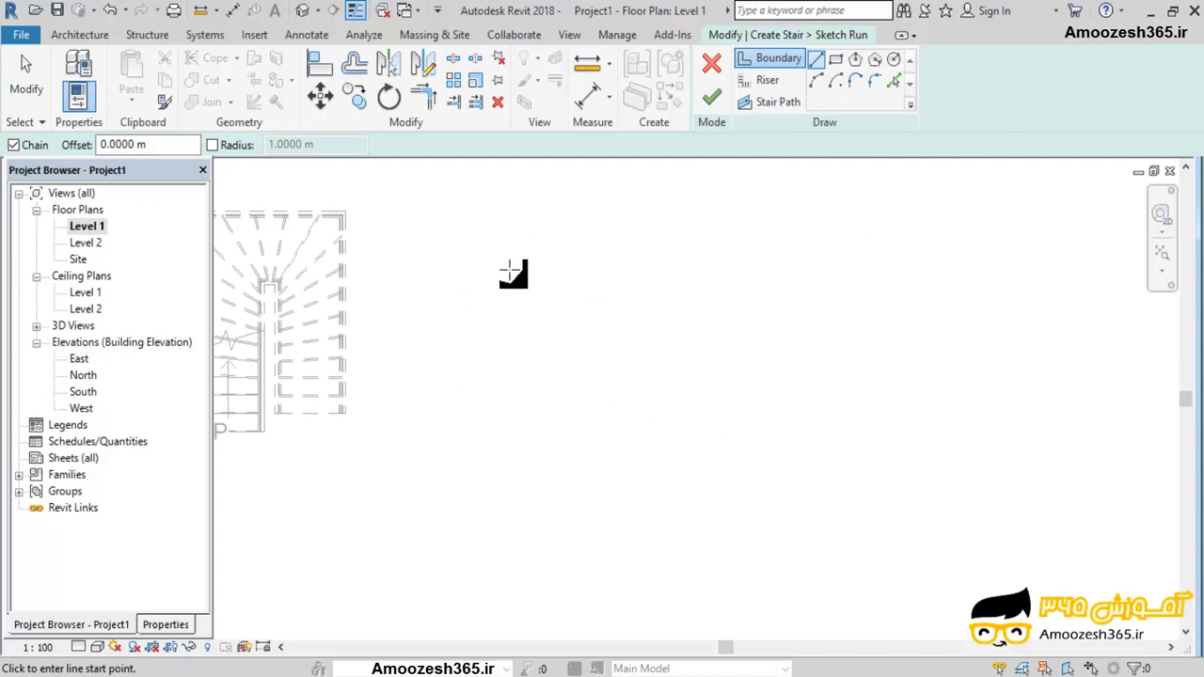
pyautogui.click(509, 272)
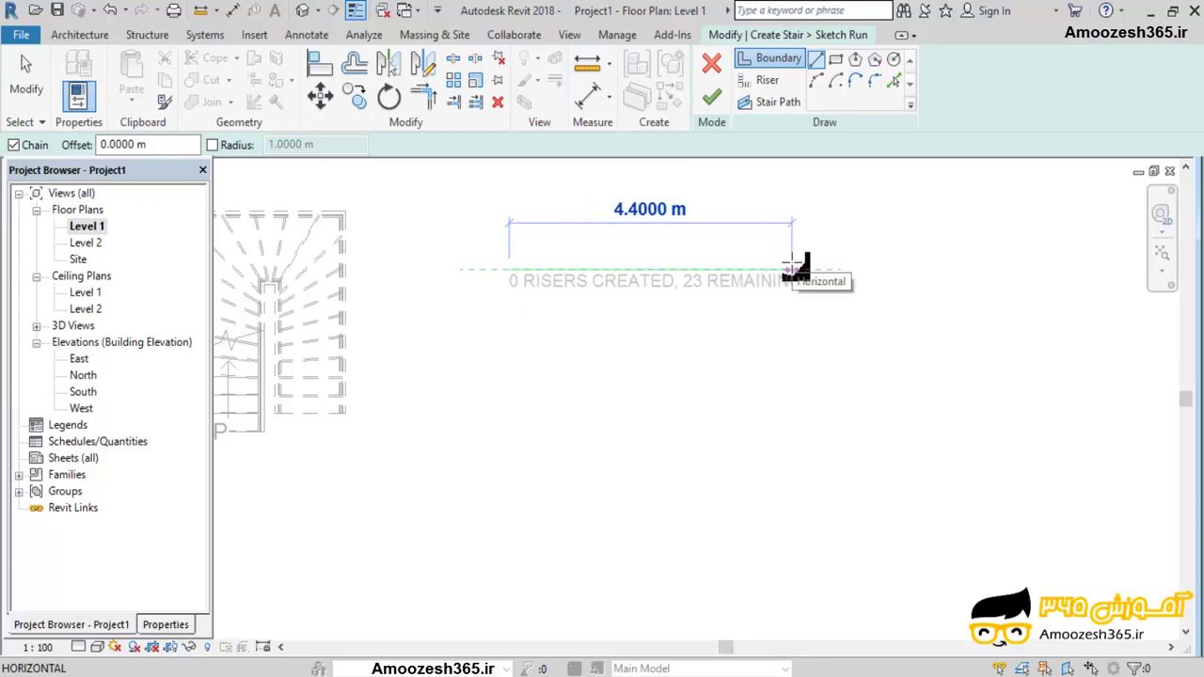
pyautogui.write('5')
pyautogui.press('Return')
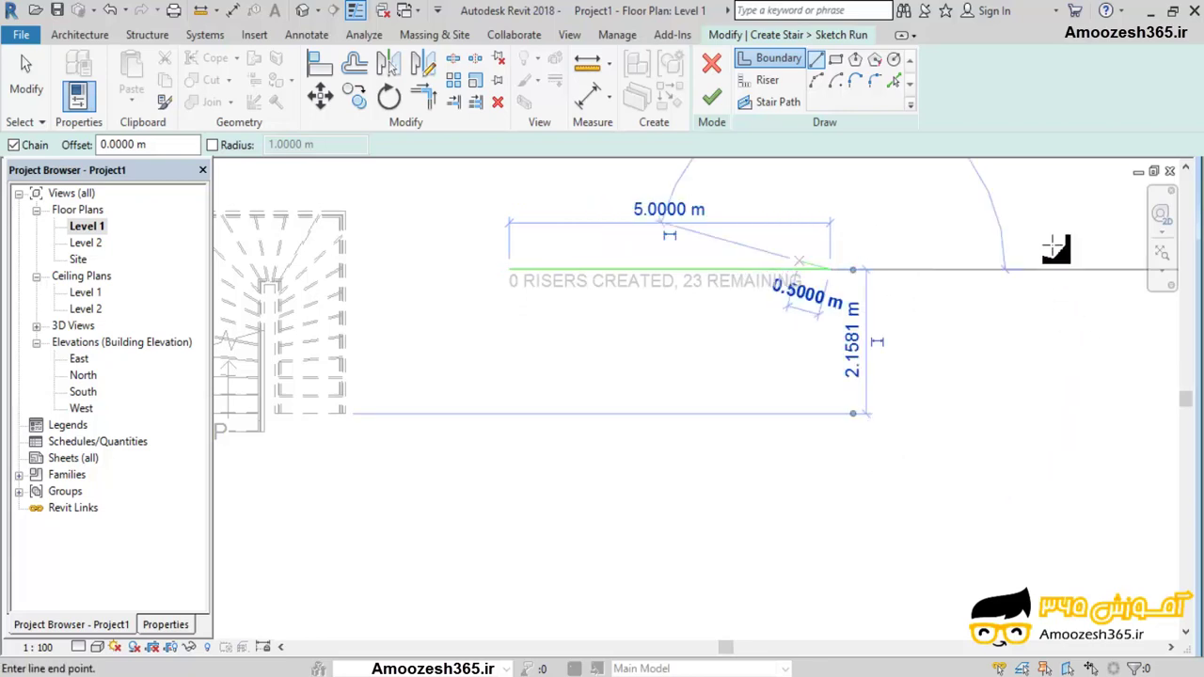
# Continue the boundary with a 70° arc of about 1.4 m radius and a downward vertical line about 2.2 m long.
pyautogui.moveTo(1055, 249)
pyautogui.mouseDown(button='middle')
pyautogui.moveTo(922, 398)
pyautogui.moveTo(836, 404)
pyautogui.moveTo(779, 371)
pyautogui.moveTo(870, 108)
pyautogui.mouseUp(button='middle')
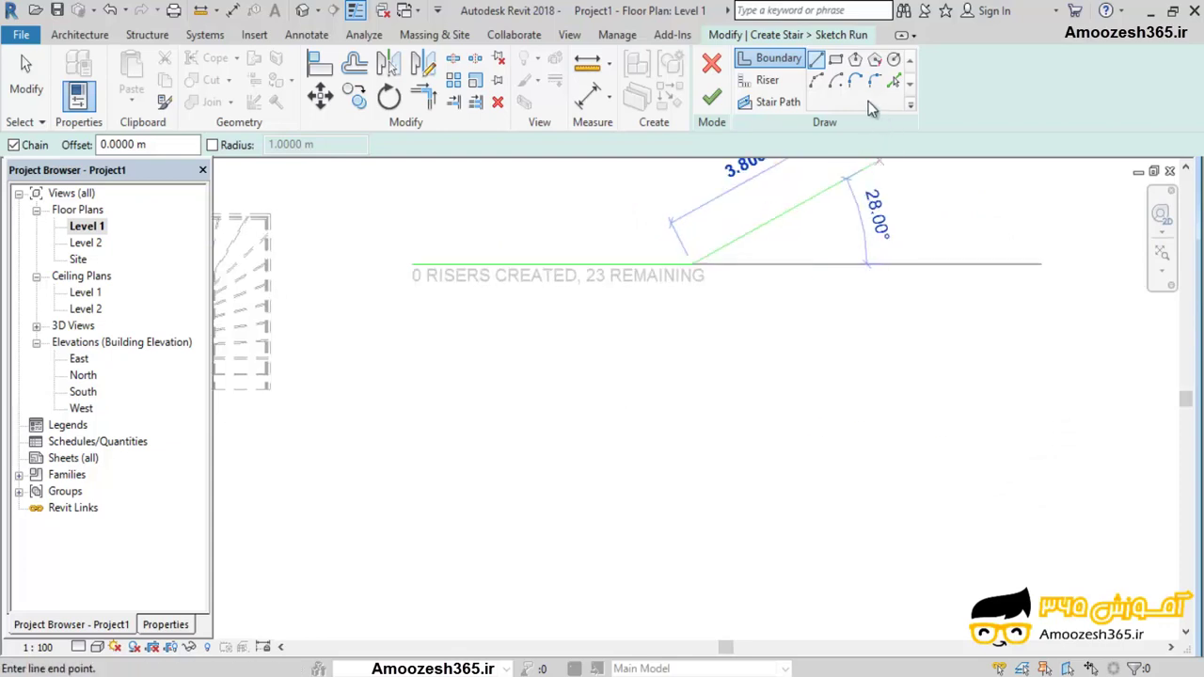
pyautogui.click(816, 81)
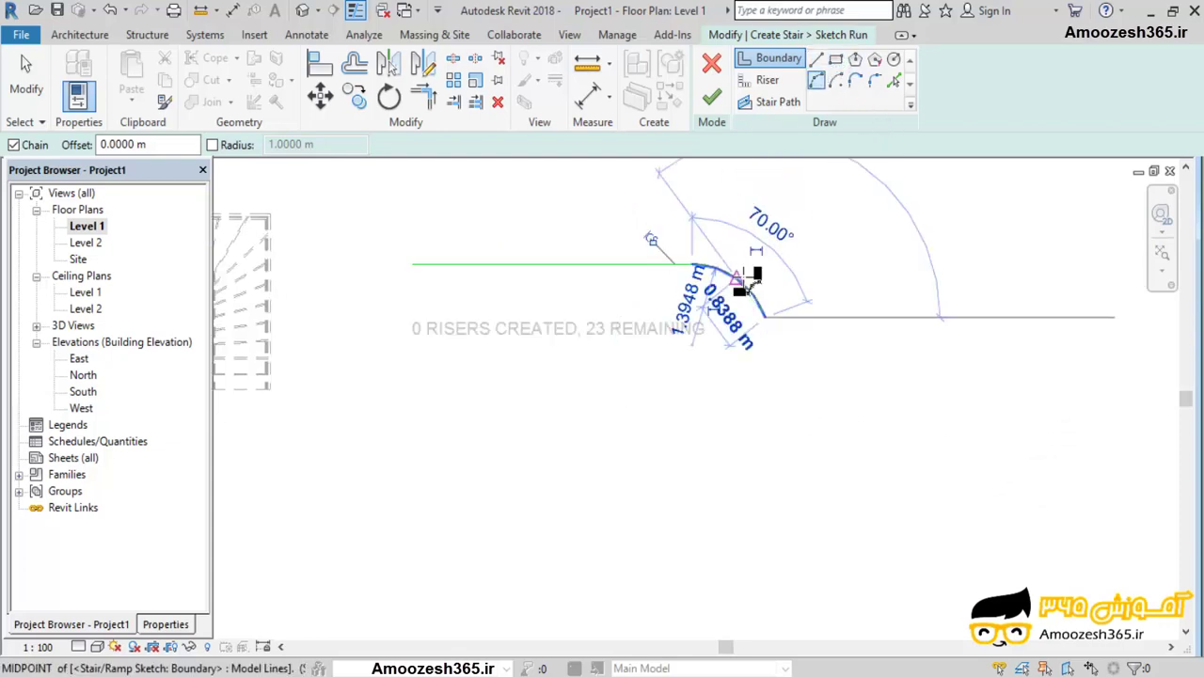
pyautogui.click(747, 276)
pyautogui.write('2.1')
pyautogui.press('Return')
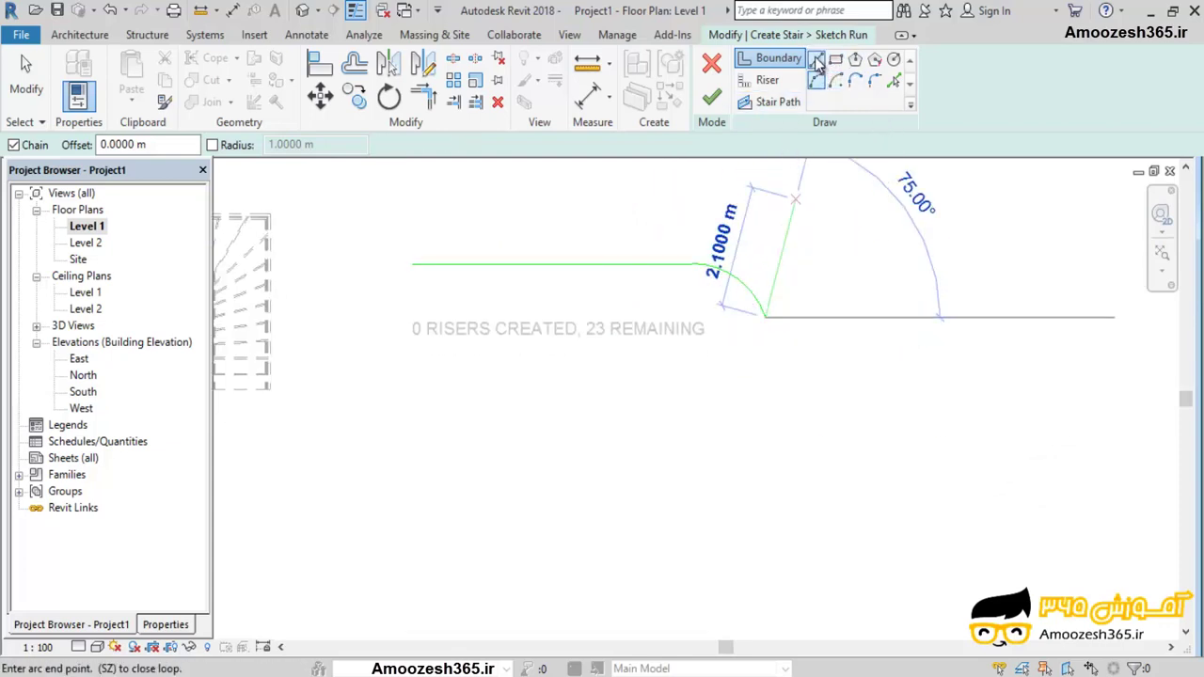
pyautogui.click(817, 60)
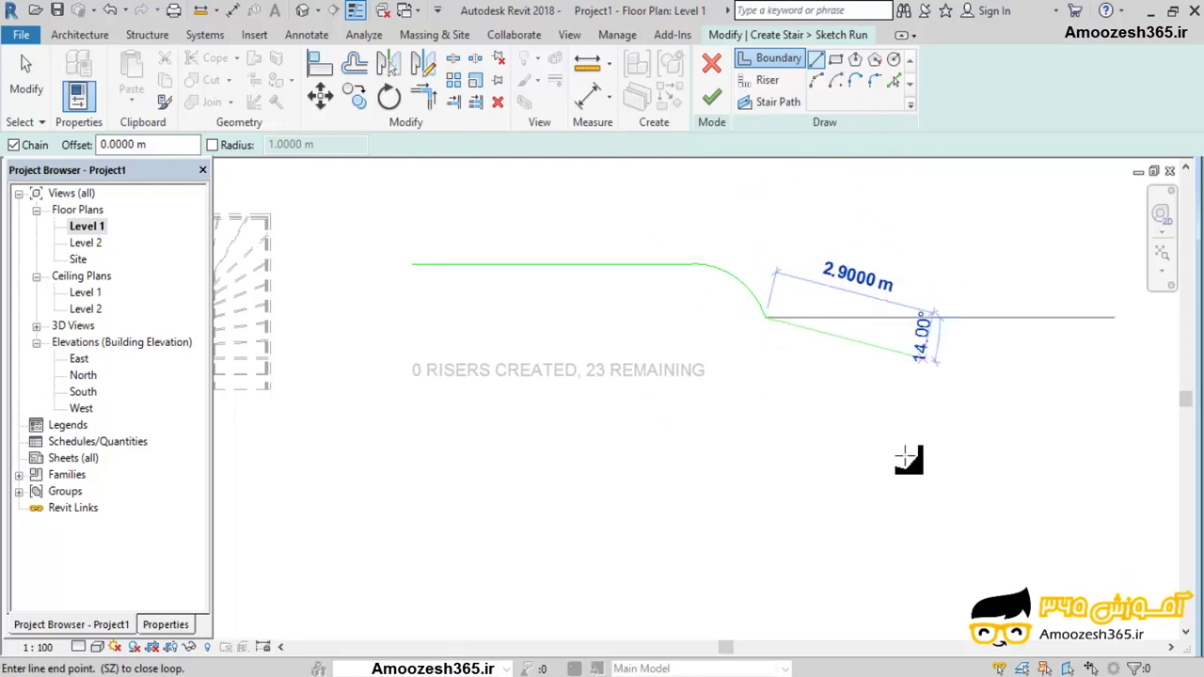
pyautogui.rightClick(753, 411)
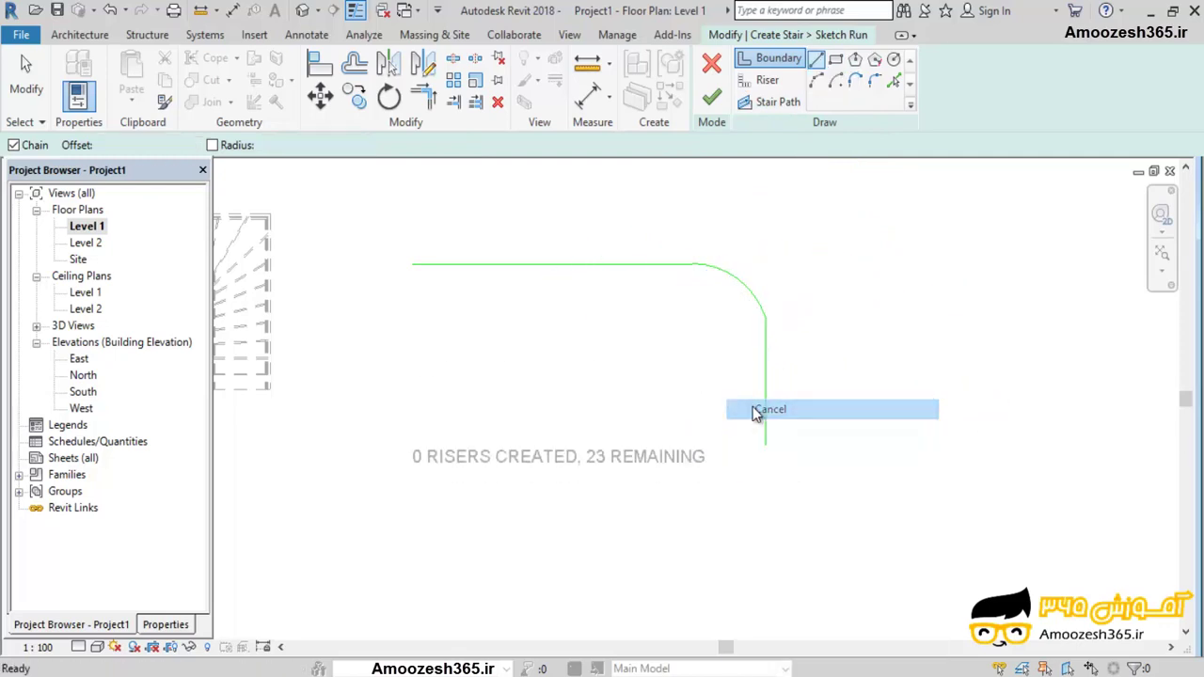
pyautogui.click(767, 410)
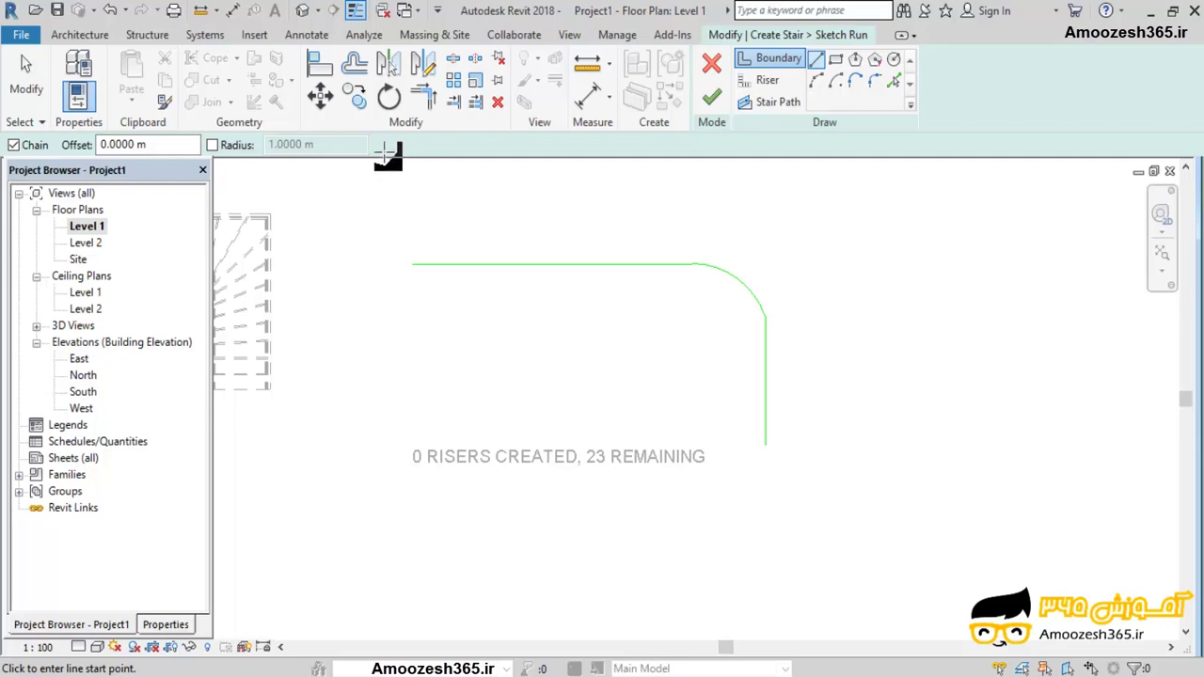
# Copy the whole boundary chain diagonally down and to the left by about 1.6 m to form the inner boundary.
pyautogui.click(358, 98)
pyautogui.moveTo(832, 496)
pyautogui.mouseDown()
pyautogui.moveTo(332, 194)
pyautogui.moveTo(364, 184)
pyautogui.mouseUp()
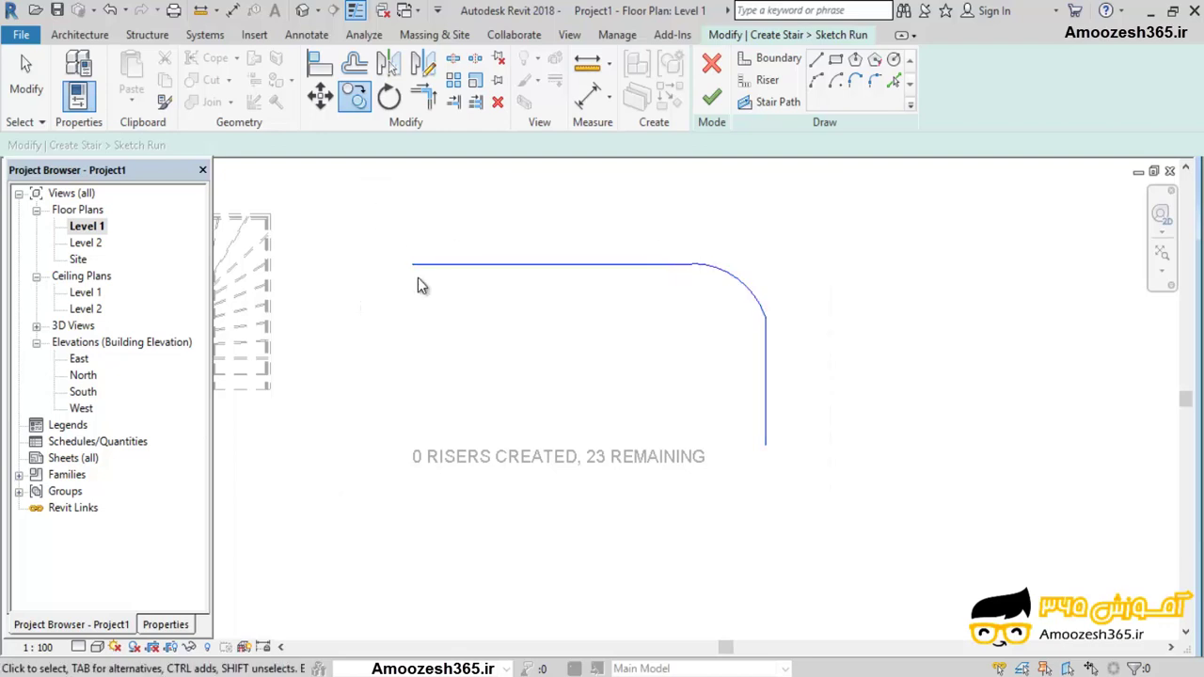
pyautogui.press('Return')
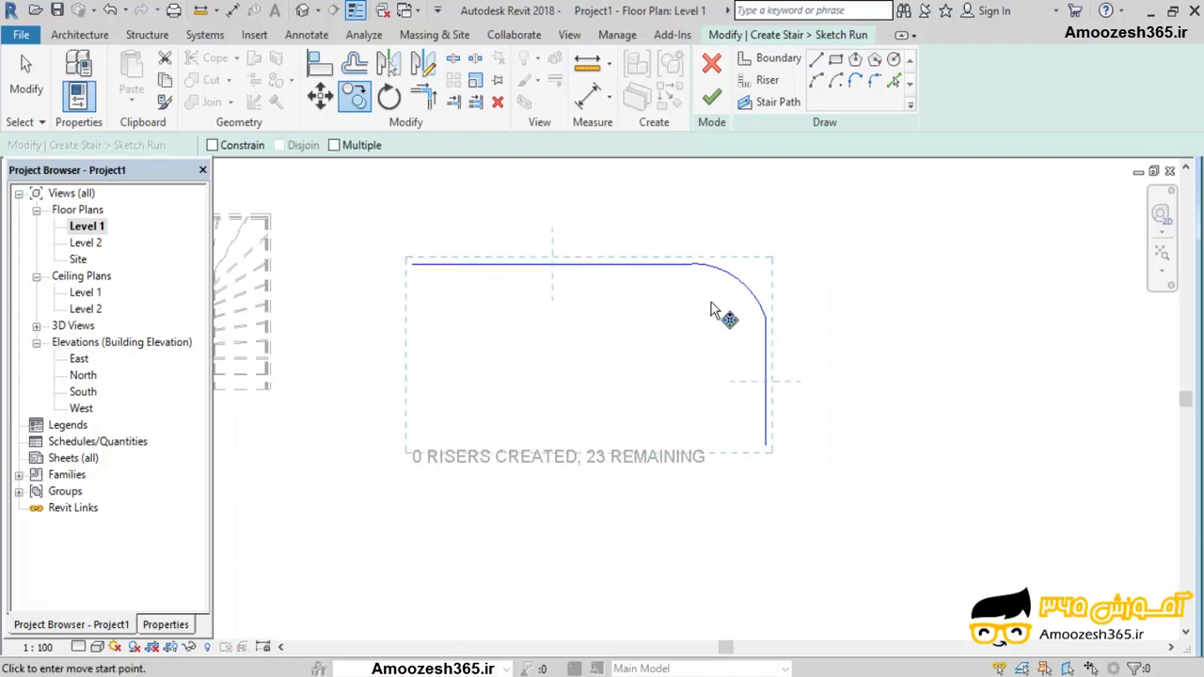
pyautogui.click(740, 277)
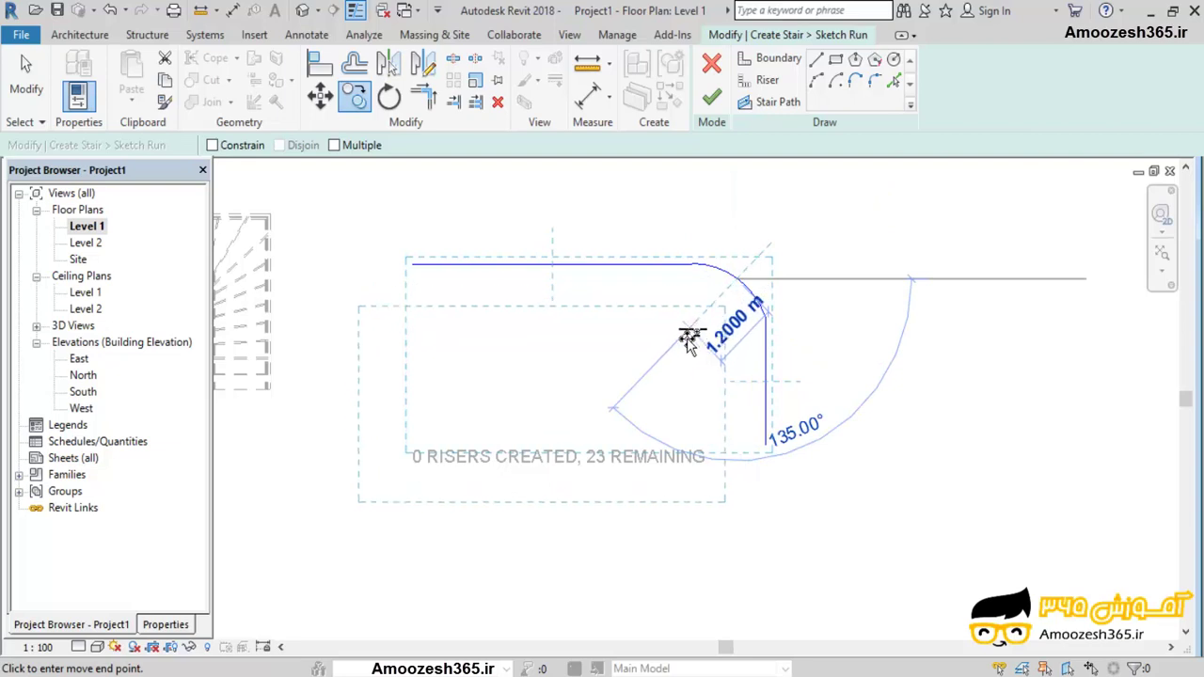
pyautogui.click(677, 348)
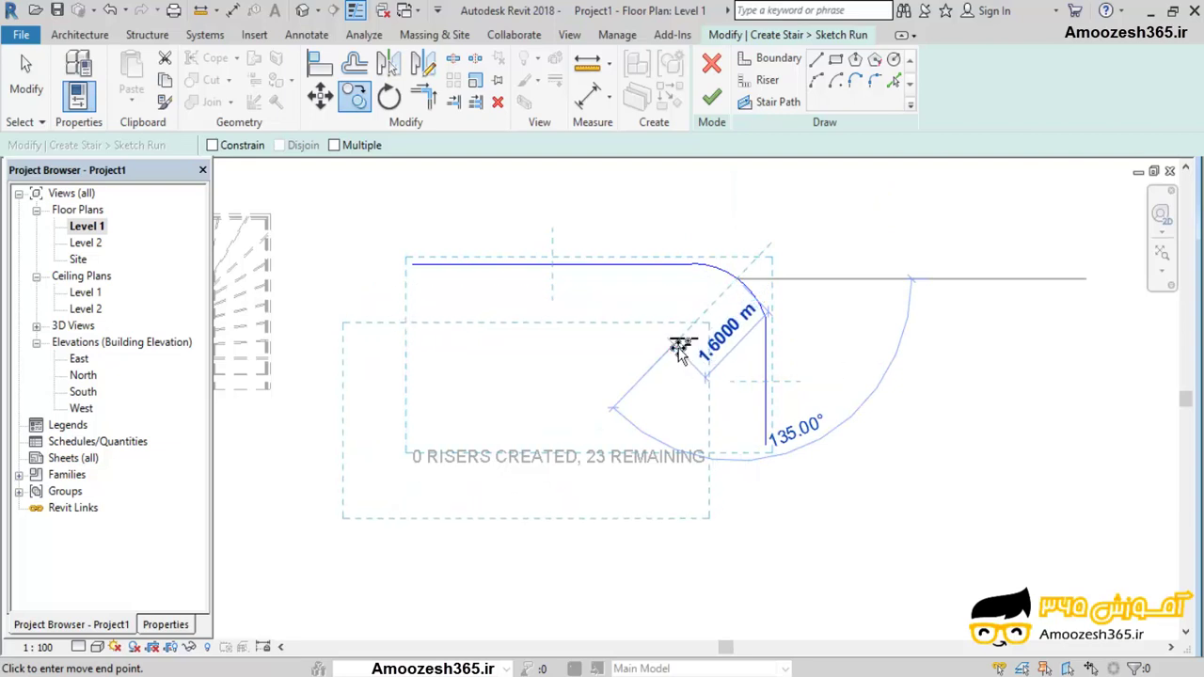
# Extend the outer boundary's vertical and horizontal lines so their free ends align with the inner boundary's ends.
pyautogui.click(768, 442)
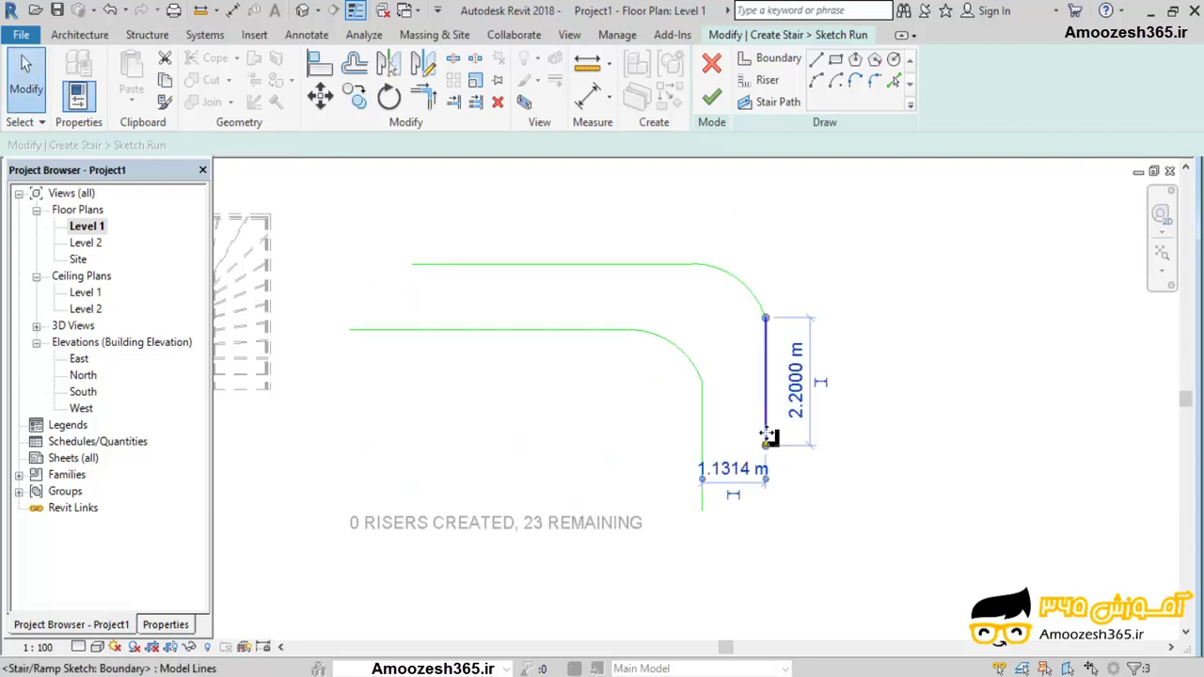
pyautogui.moveTo(767, 444); pyautogui.dragTo(766, 515)
pyautogui.click(431, 264)
pyautogui.moveTo(413, 264); pyautogui.dragTo(350, 265)
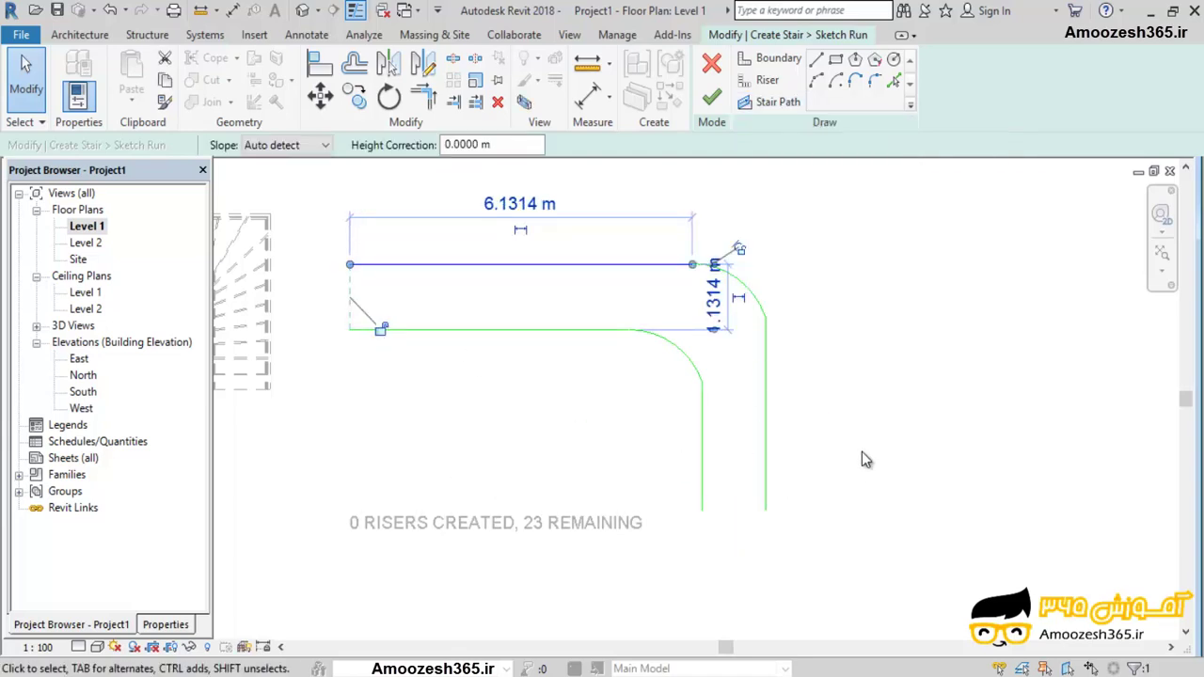
pyautogui.click(902, 315)
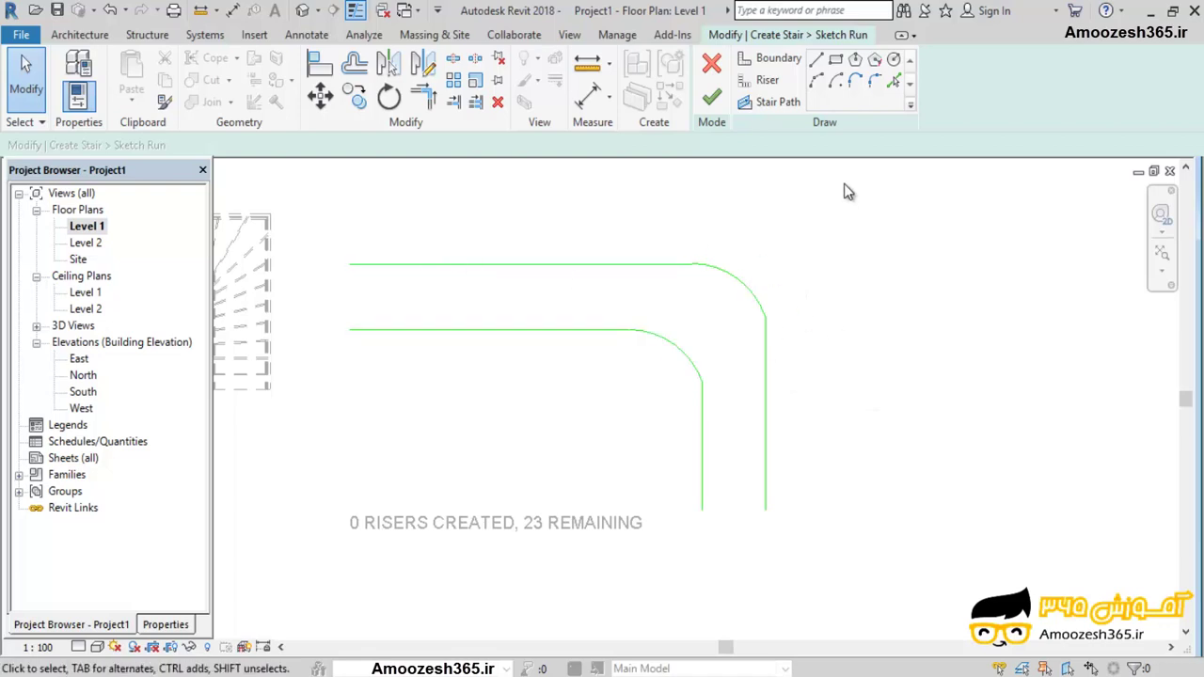
# Draw a riser line across the run's left end and a second riser 0.3 m along, setting the line offset to 0.3 m.
pyautogui.click(769, 81)
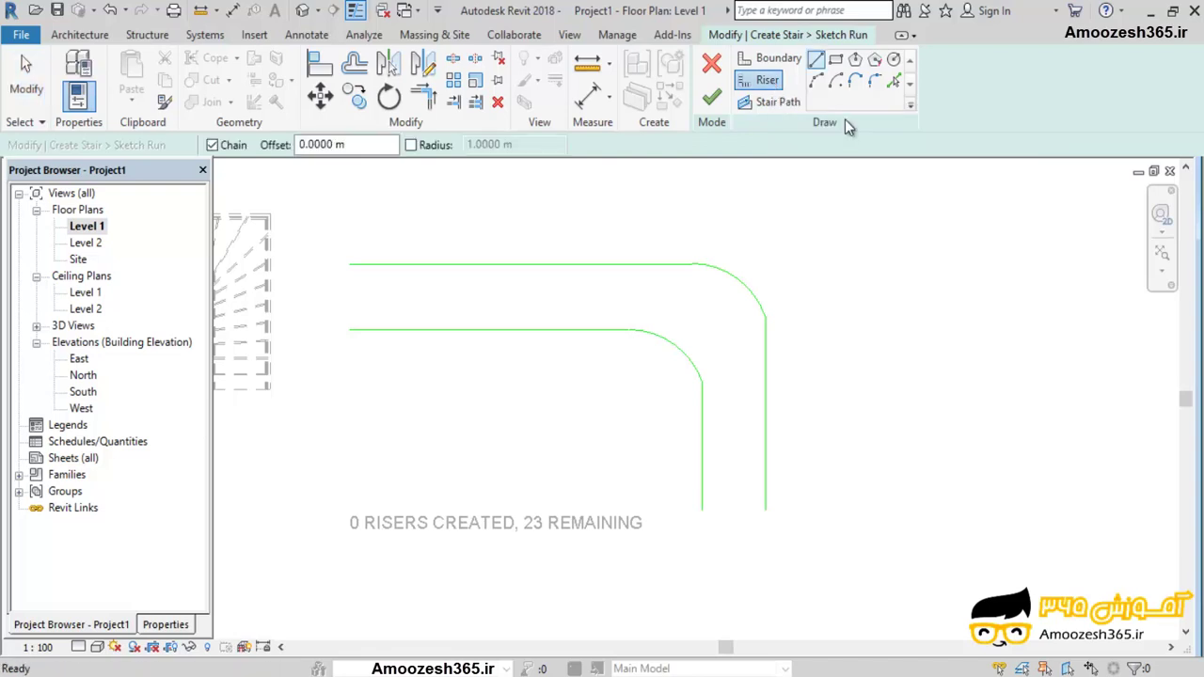
pyautogui.scroll(1, 349, 298)
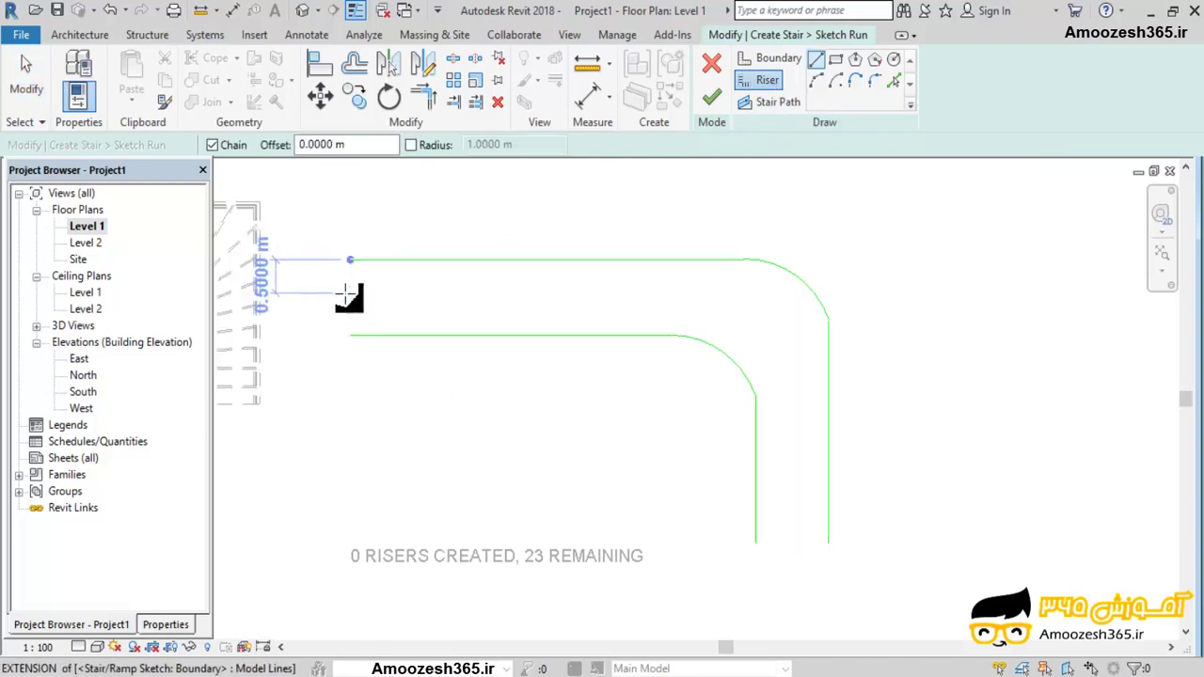
pyautogui.scroll(2, 348, 297)
pyautogui.click(355, 225)
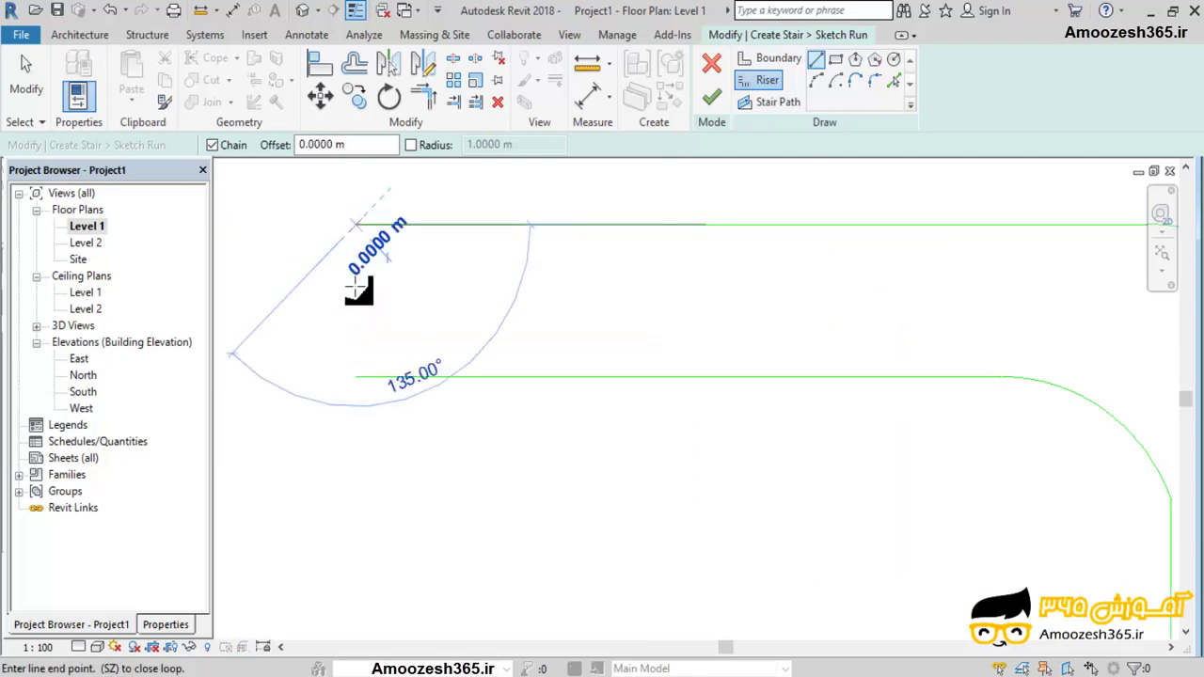
pyautogui.click(355, 376)
pyautogui.click(395, 226)
pyautogui.click(395, 377)
pyautogui.doubleClick(320, 144)
pyautogui.write('0.3')
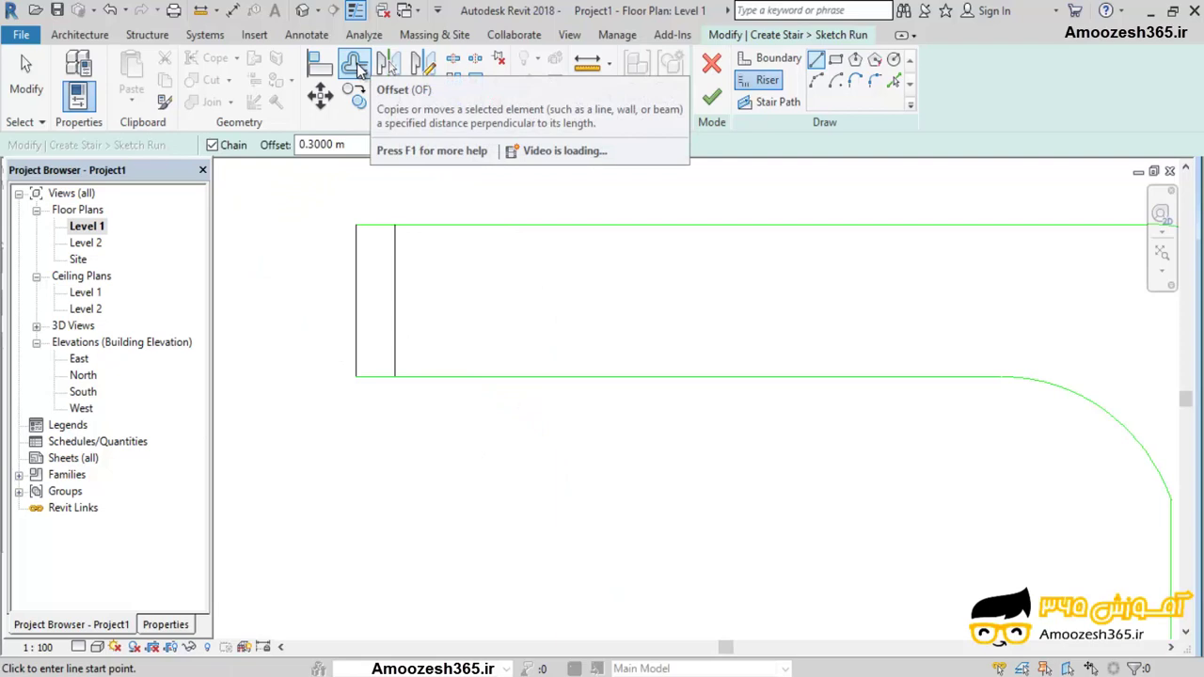
# Offset a copy of the second riser by 0.3 m along the run using the numerical Offset option.
pyautogui.click(357, 71)
pyautogui.doubleClick(446, 146)
pyautogui.write('.3')
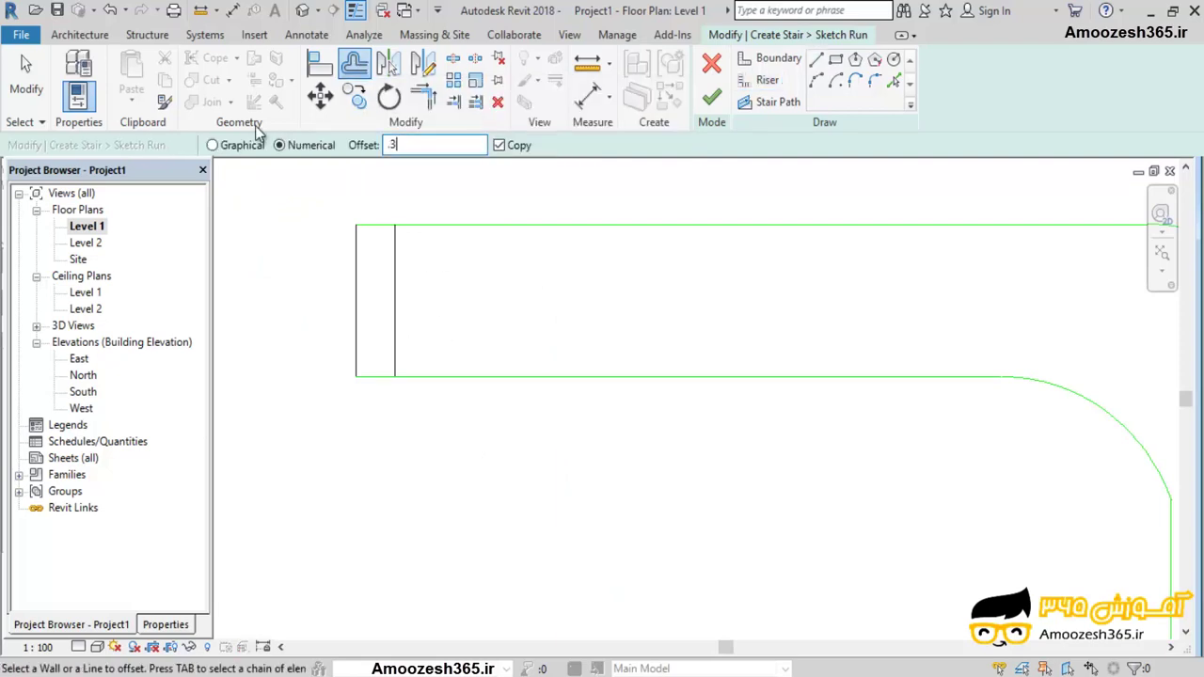
pyautogui.click(429, 284)
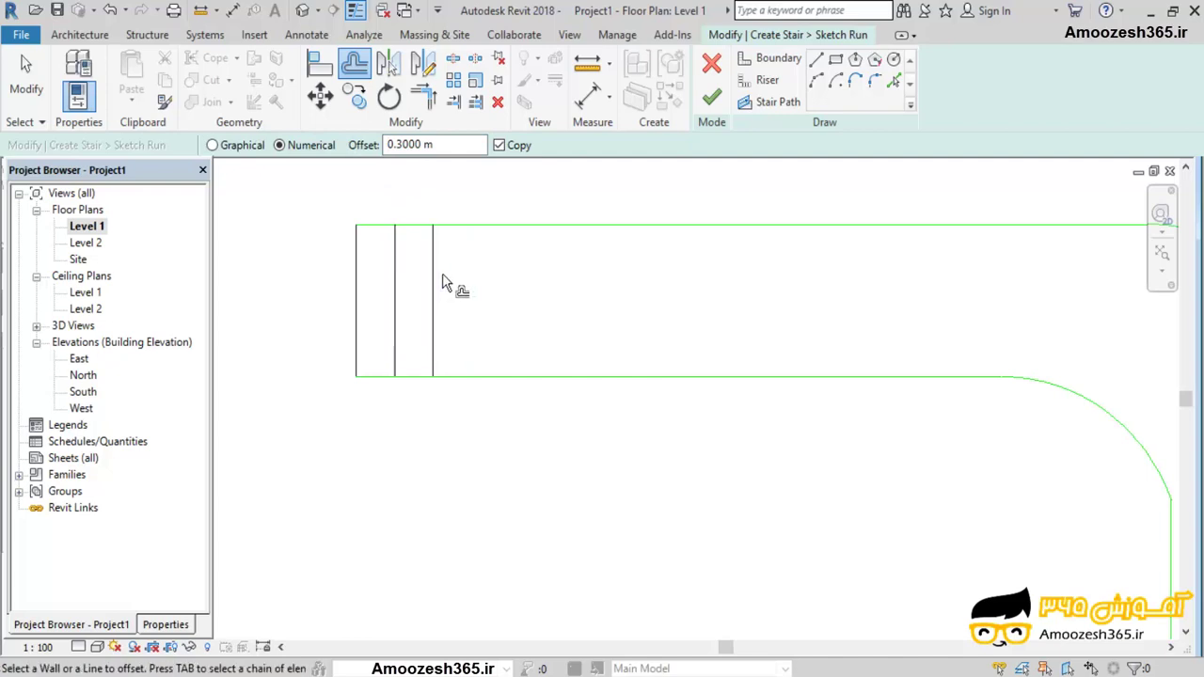
# Offset further riser copies at 0.3 m spacing along the horizontal leg, up to 16 risers.
pyautogui.click(454, 284)
pyautogui.click(478, 284)
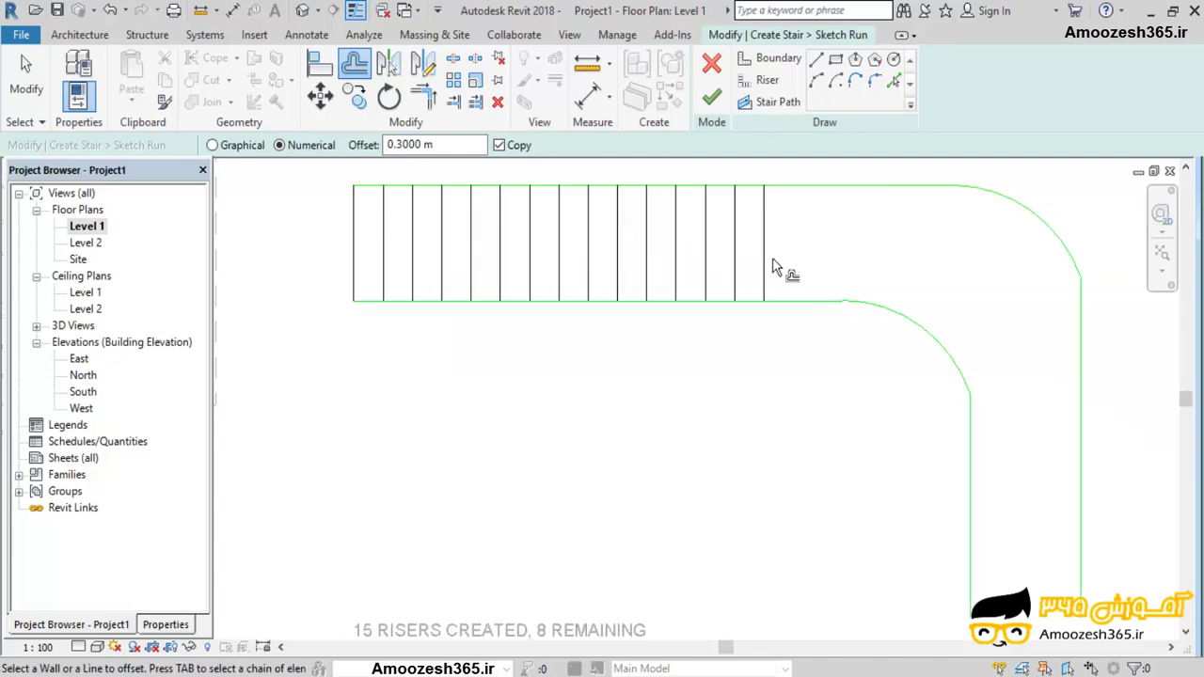
pyautogui.click(777, 268)
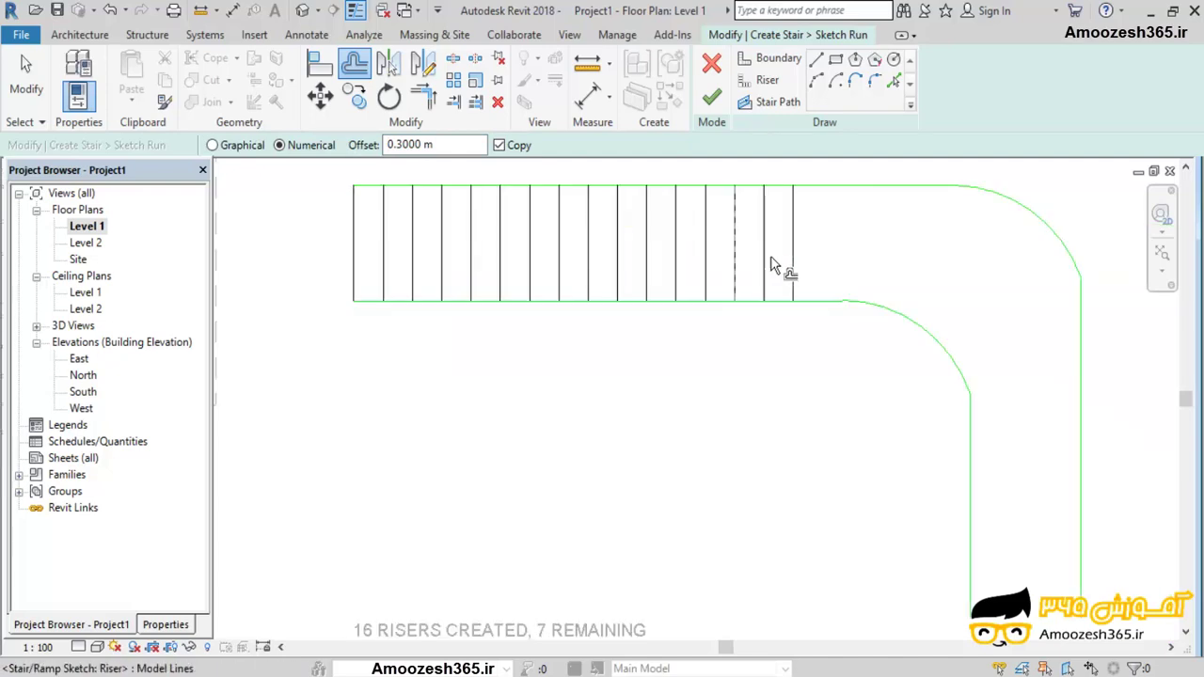
pyautogui.scroll(-3, 712, 215)
pyautogui.scroll(2, 712, 215)
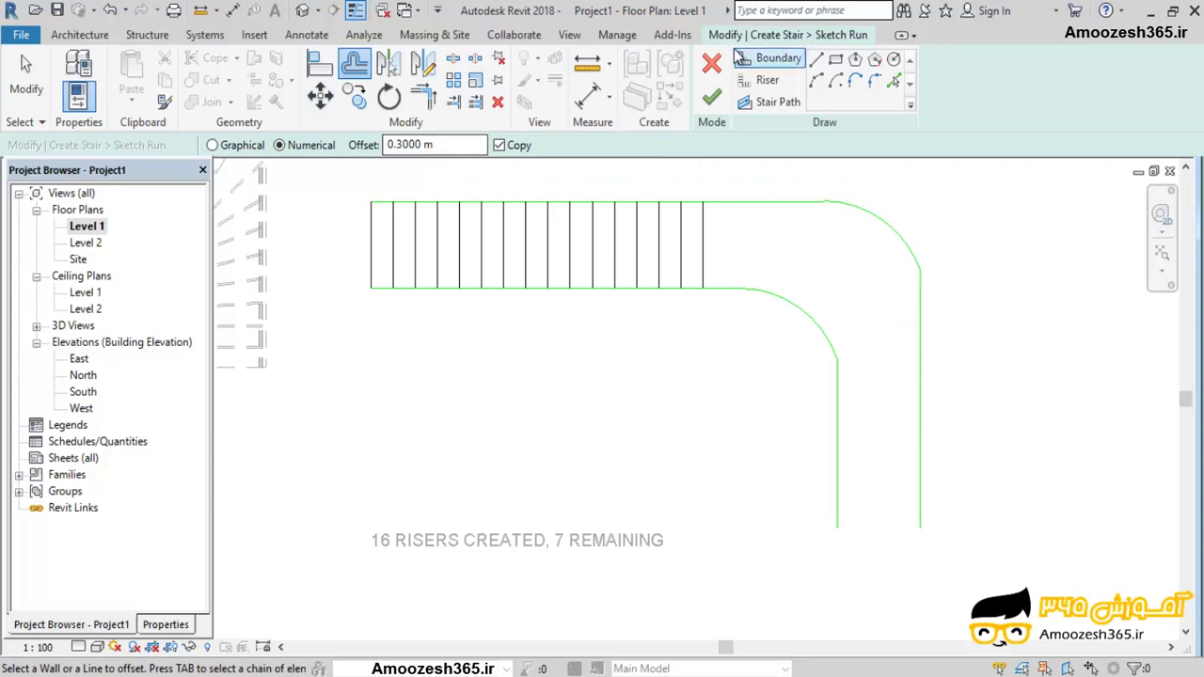
# Draw a riser line across the vertical leg's free lower end, between the two boundary endpoints.
pyautogui.click(768, 80)
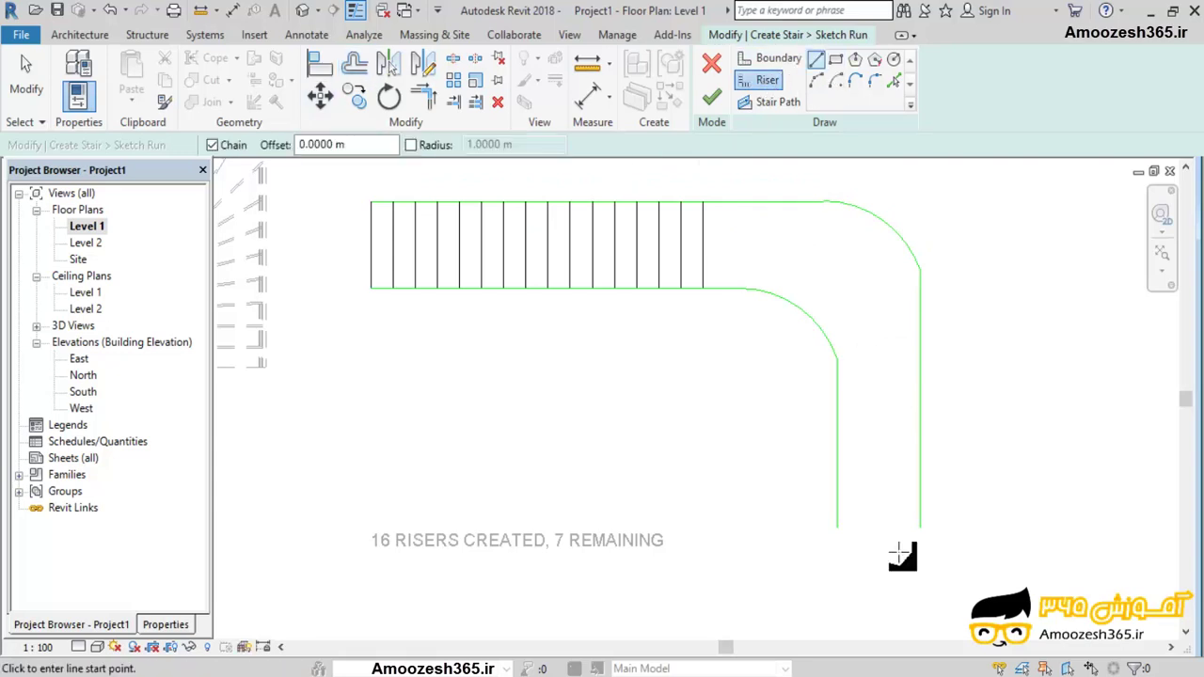
pyautogui.click(838, 528)
pyautogui.click(920, 528)
# Offset six riser copies upward from the vertical leg's end riser at 0.3 m spacing.
pyautogui.click(353, 66)
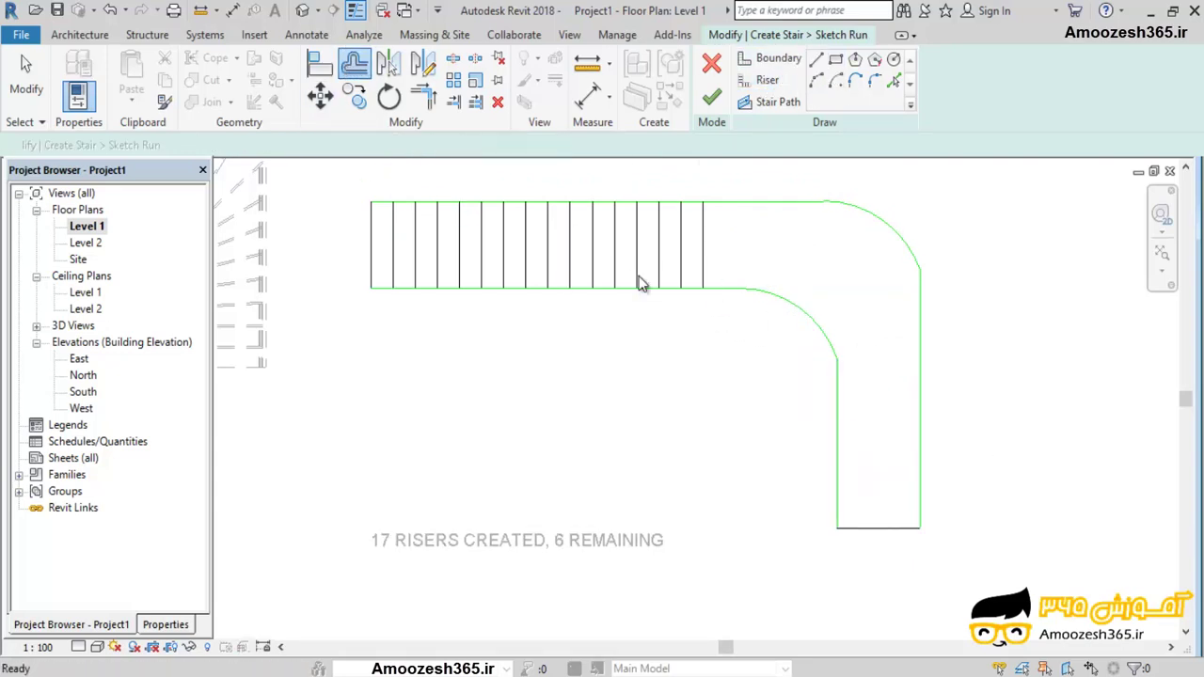
pyautogui.click(892, 519)
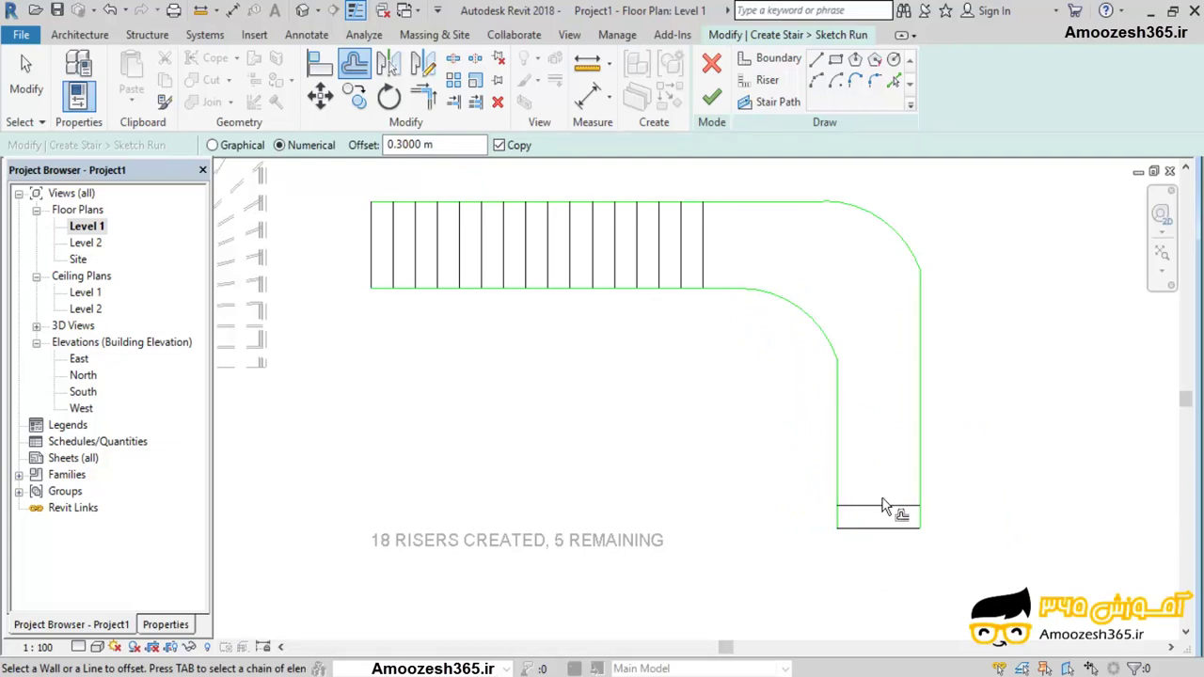
pyautogui.click(884, 505)
pyautogui.click(894, 483)
pyautogui.click(901, 460)
pyautogui.click(894, 438)
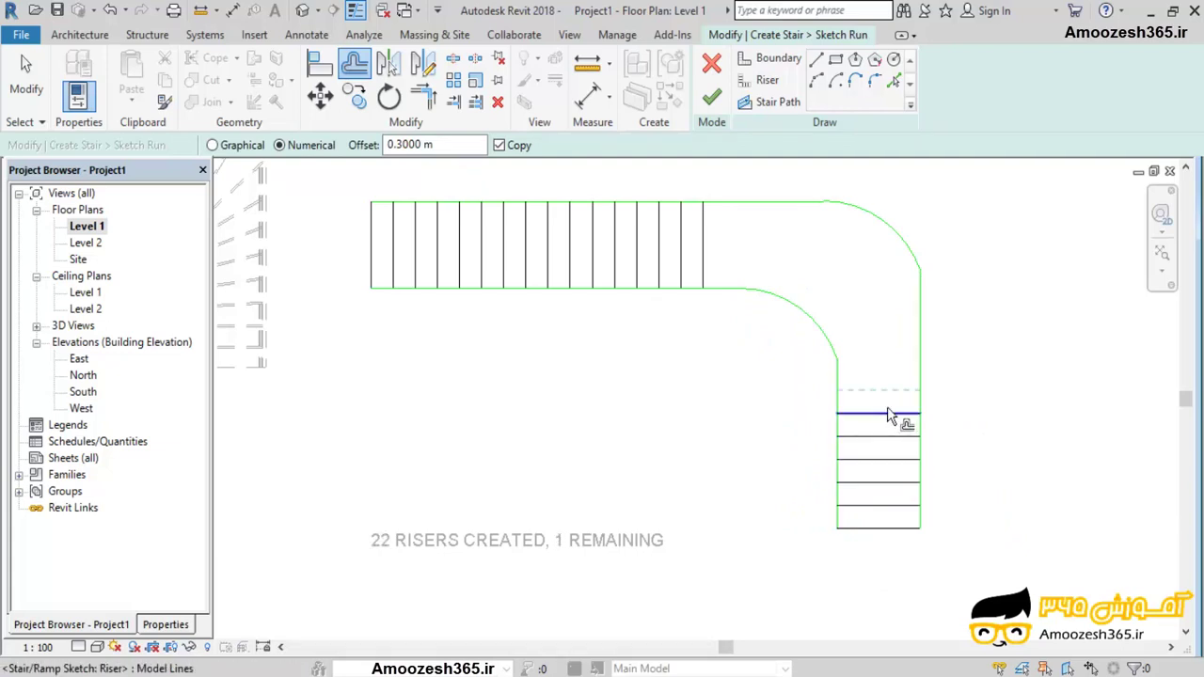
pyautogui.click(889, 415)
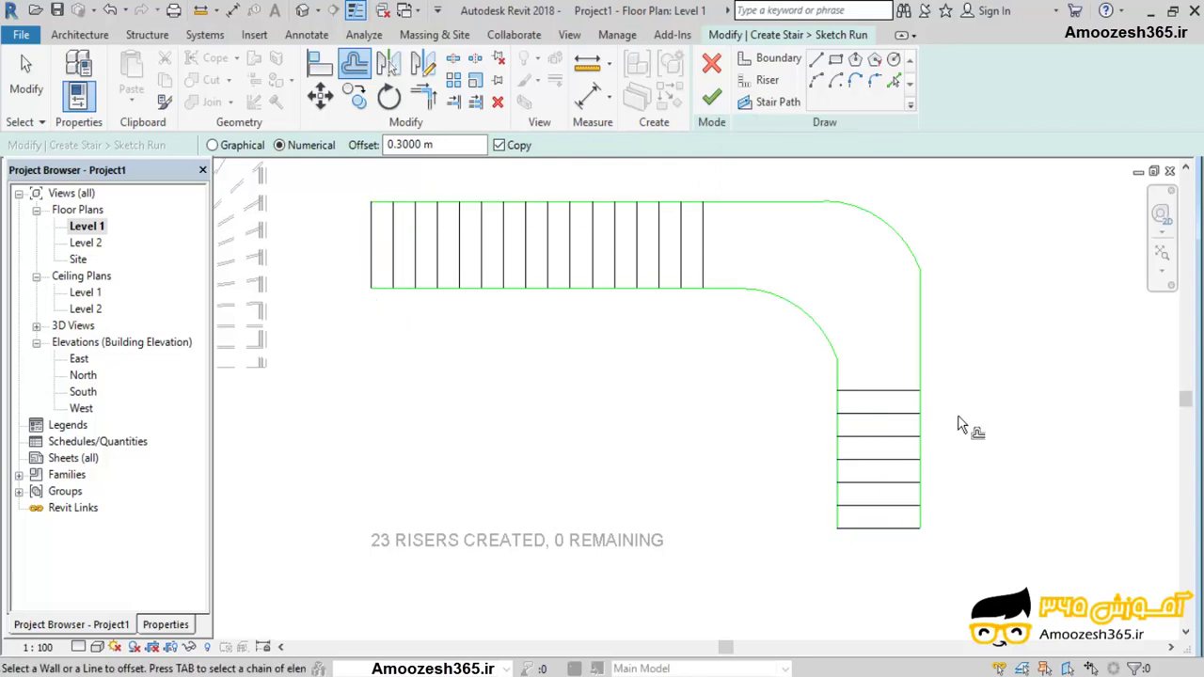
pyautogui.press('Escape')
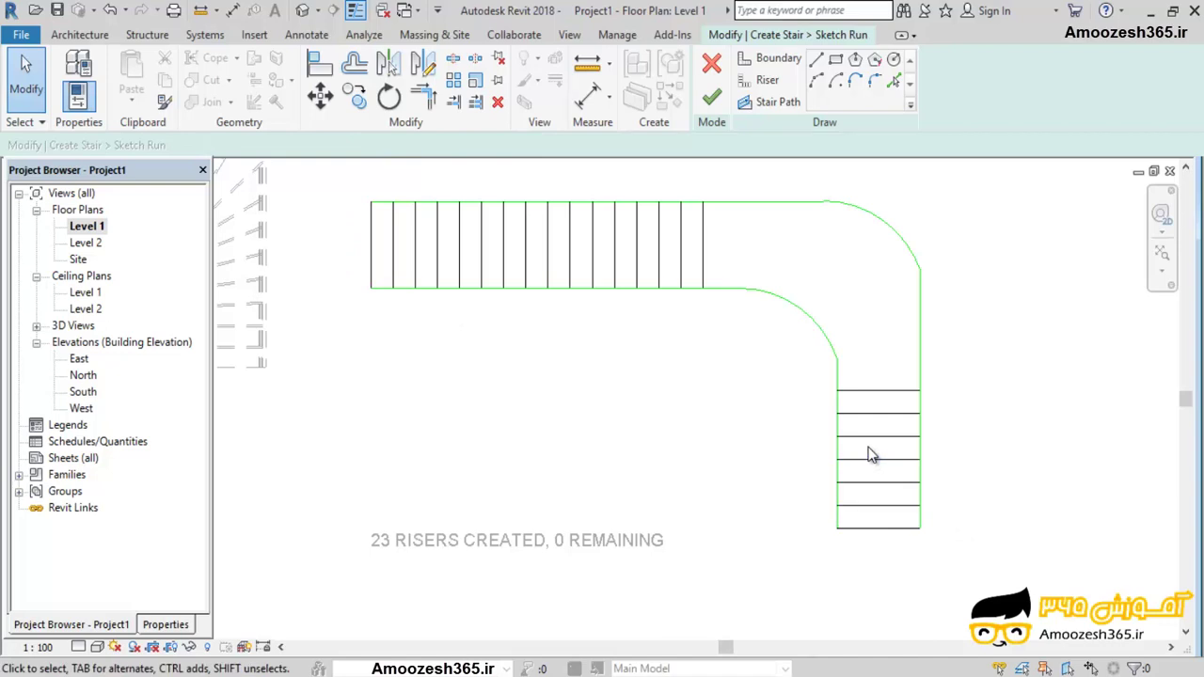
# Draw the stair path from the first riser's midpoint about 6.9 m horizontally, turning down the vertical leg to the end riser.
pyautogui.click(767, 105)
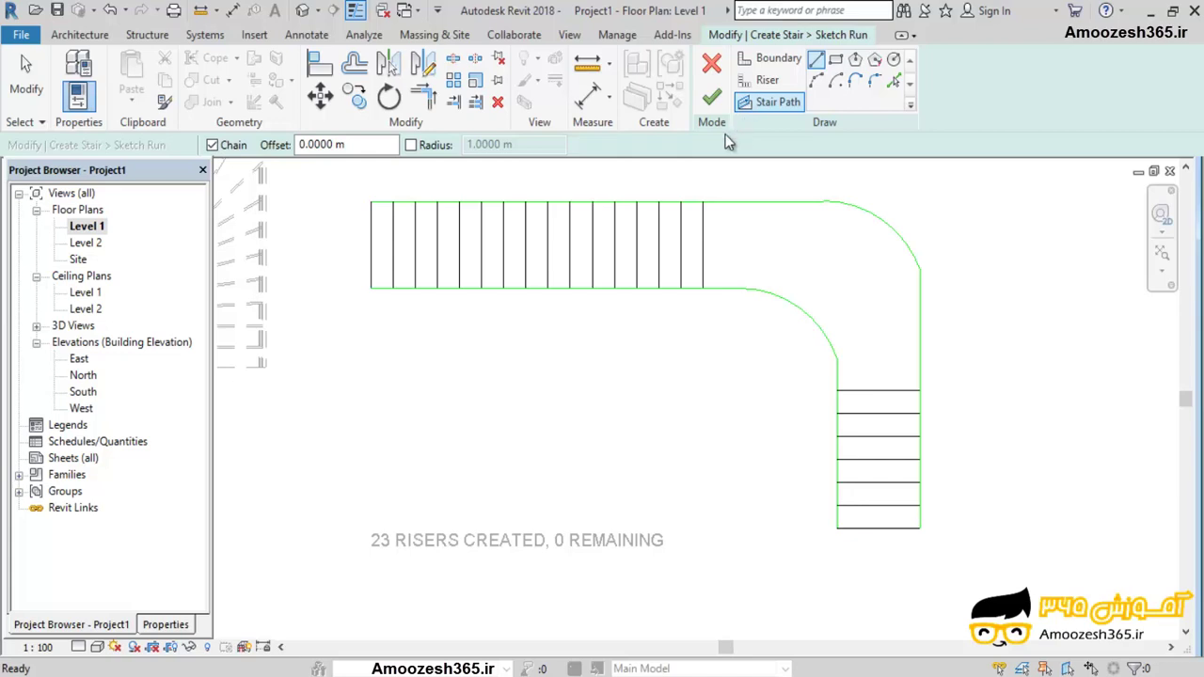
pyautogui.click(372, 247)
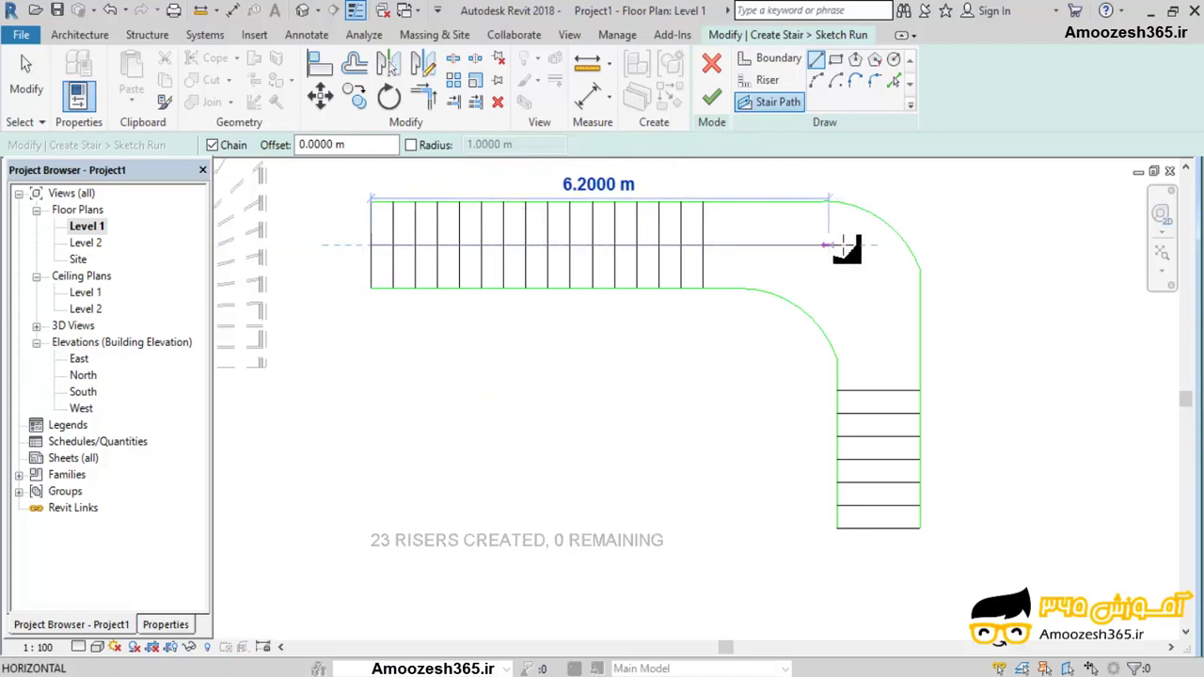
pyautogui.click(881, 246)
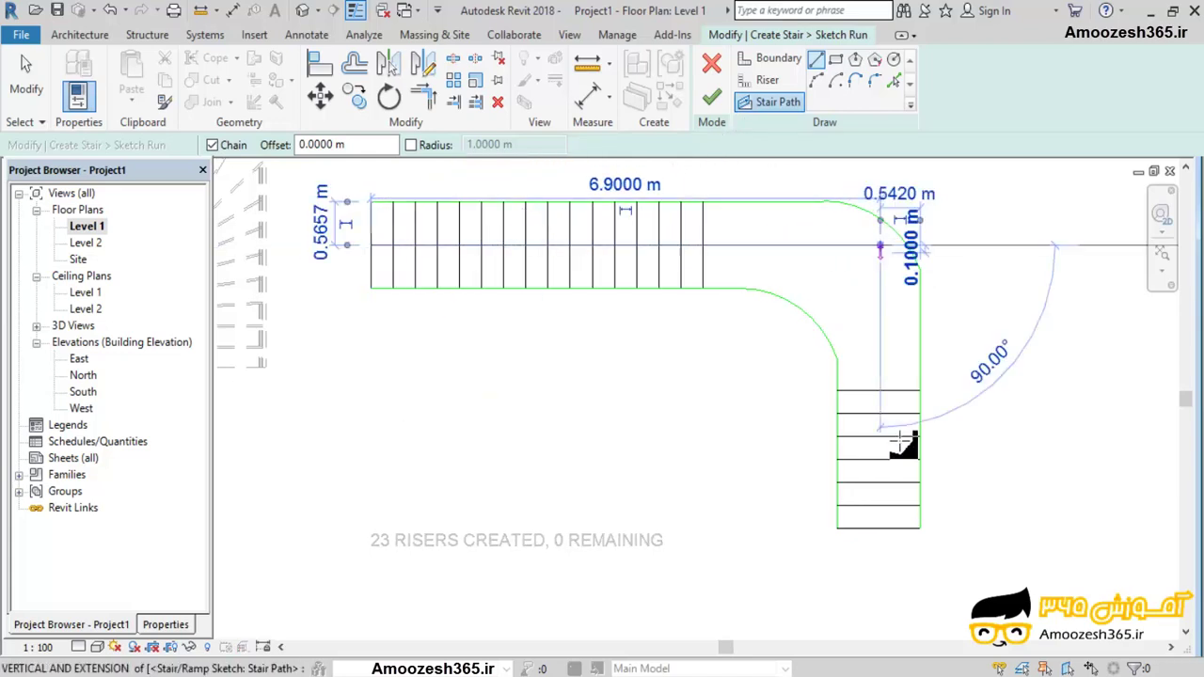
pyautogui.click(880, 527)
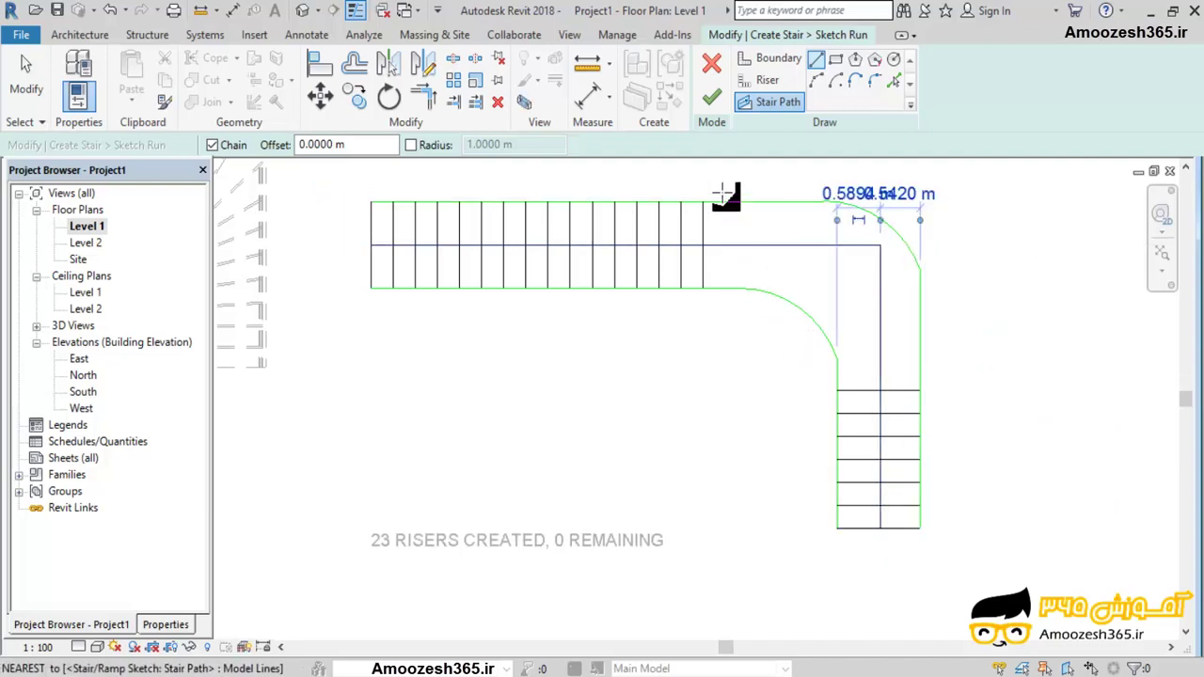
pyautogui.press('Escape')
# Finish the run sketch and view the L-shaped stair from another angle in 3D.
pyautogui.click(728, 99)
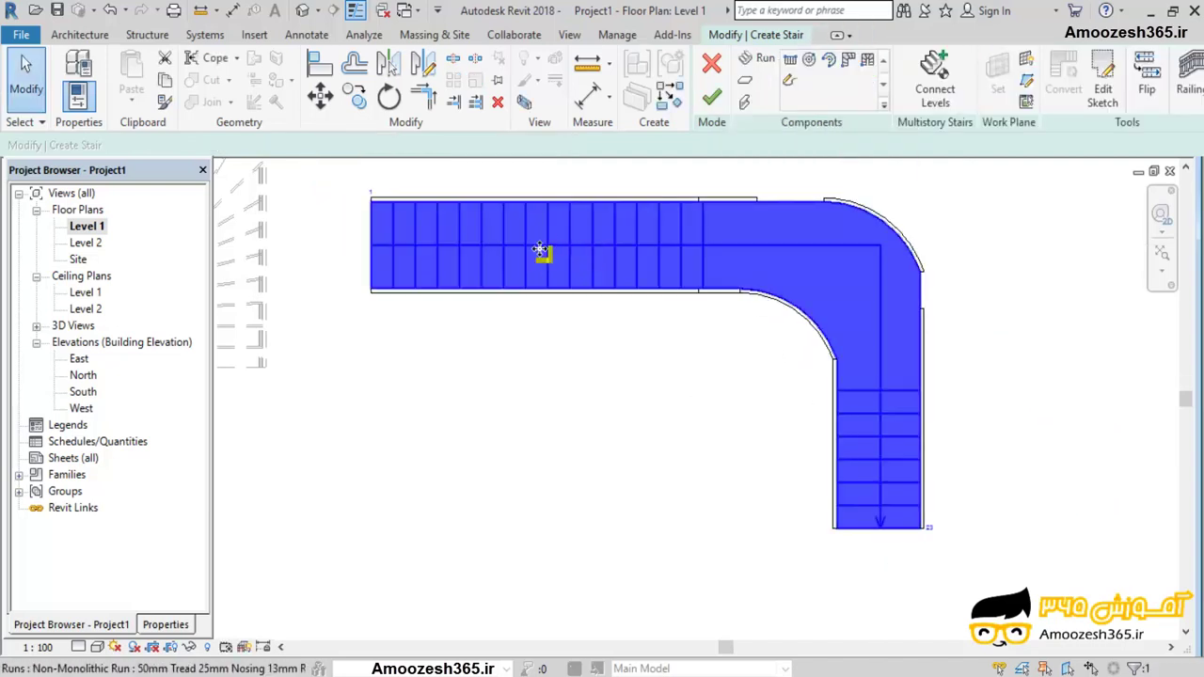
pyautogui.click(300, 10)
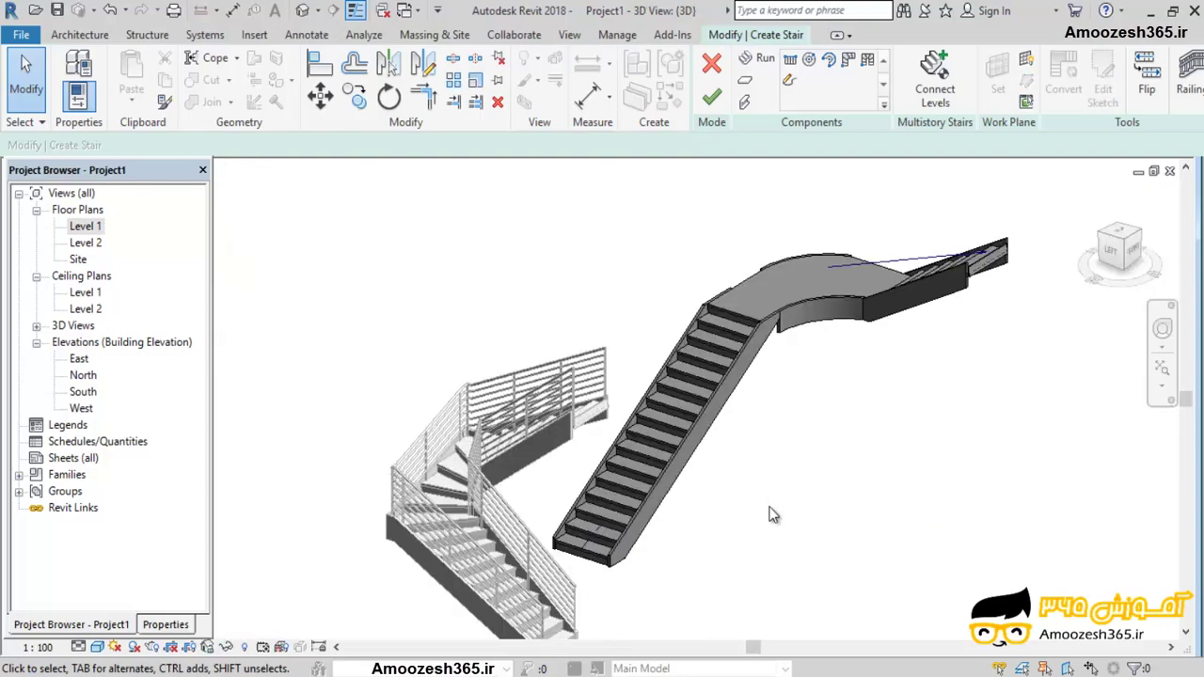
pyautogui.moveTo(773, 577)
pyautogui.keyDown('shift'); pyautogui.mouseDown(button='middle')
pyautogui.moveTo(946, 565)
pyautogui.moveTo(672, 479)
pyautogui.mouseUp(button='middle'); pyautogui.keyUp('shift')
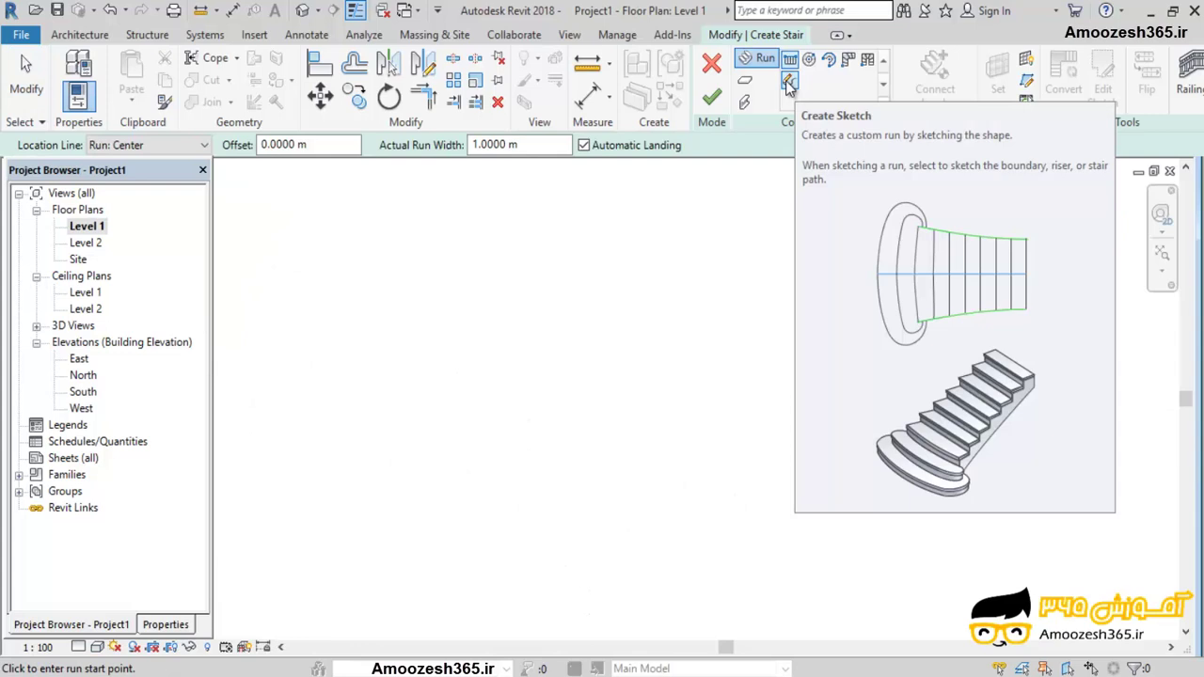
# Begin a new sketched run on Level 1 and draw a slanted boundary line about 2.8 m long.
pyautogui.click(789, 83)
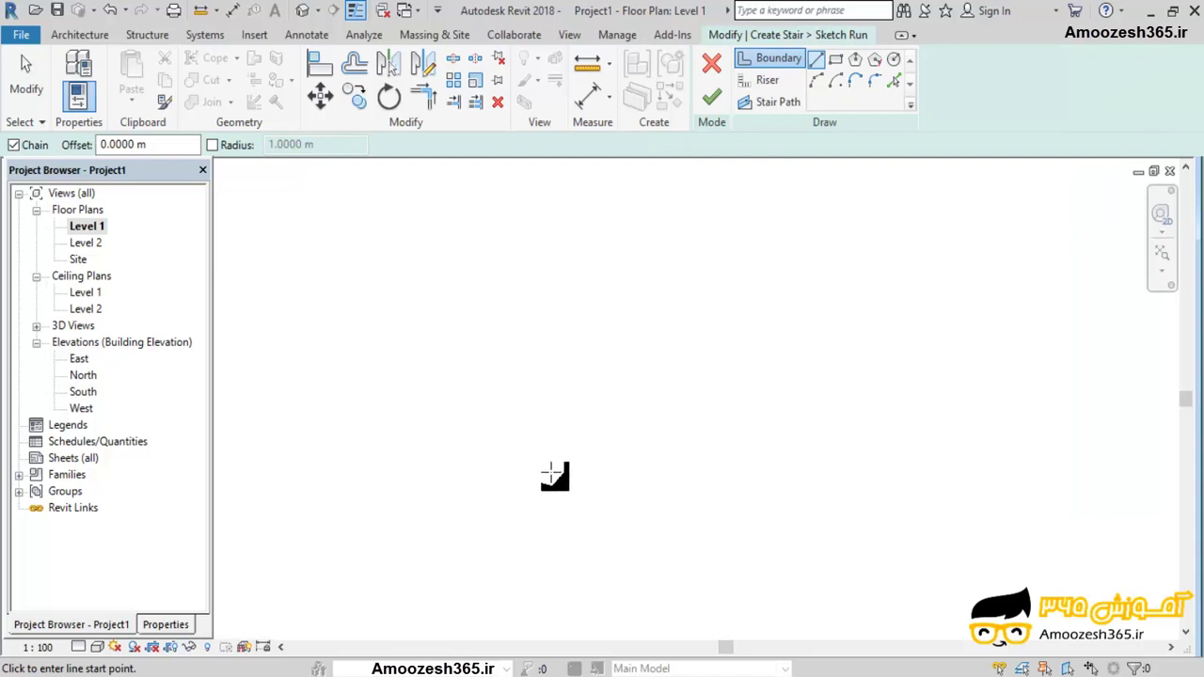
pyautogui.press('Escape')
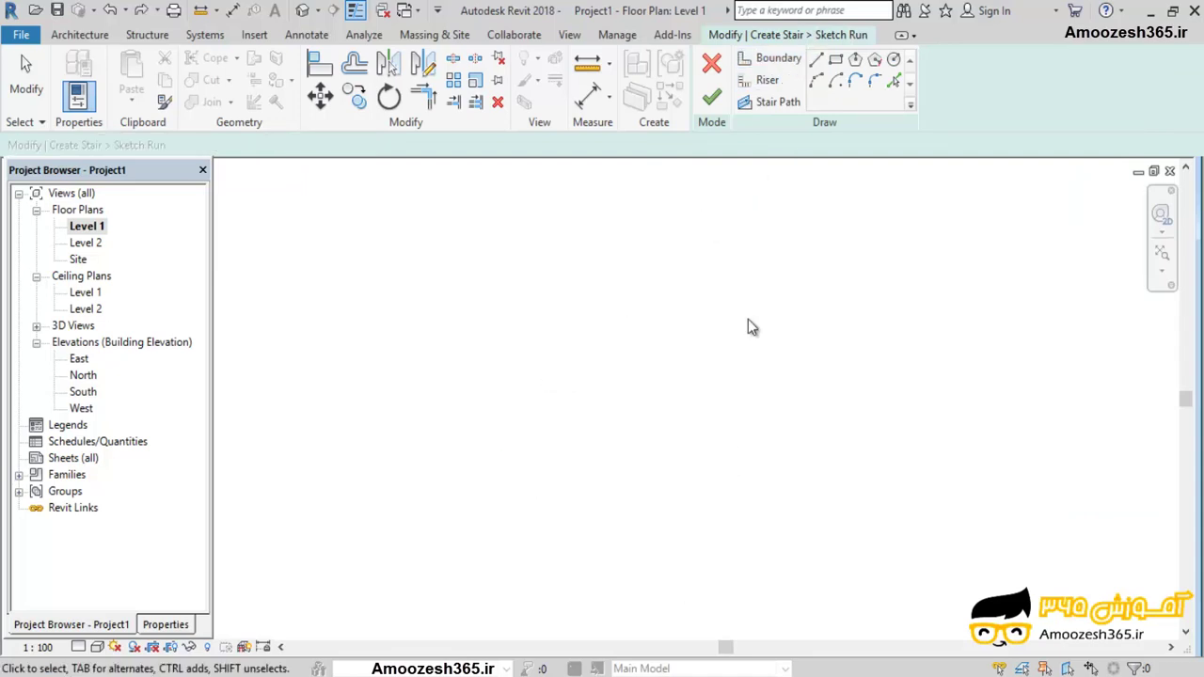
pyautogui.click(795, 67)
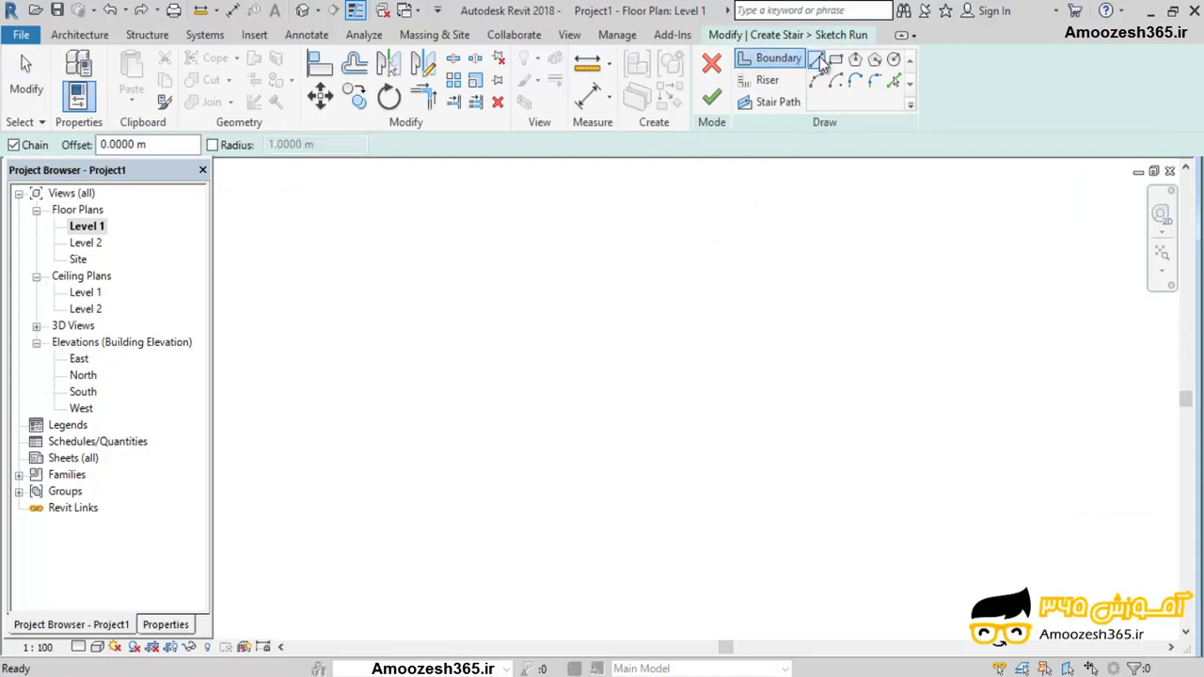
pyautogui.click(550, 552)
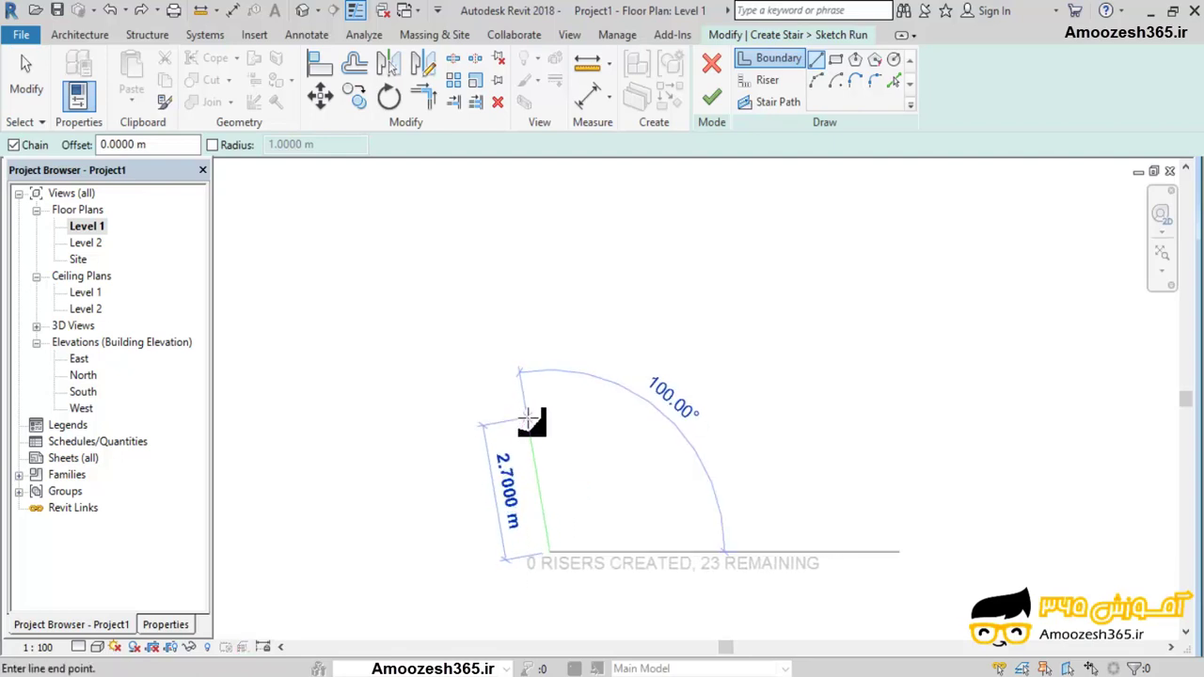
pyautogui.moveTo(530, 417); pyautogui.dragTo(508, 276, button='middle')
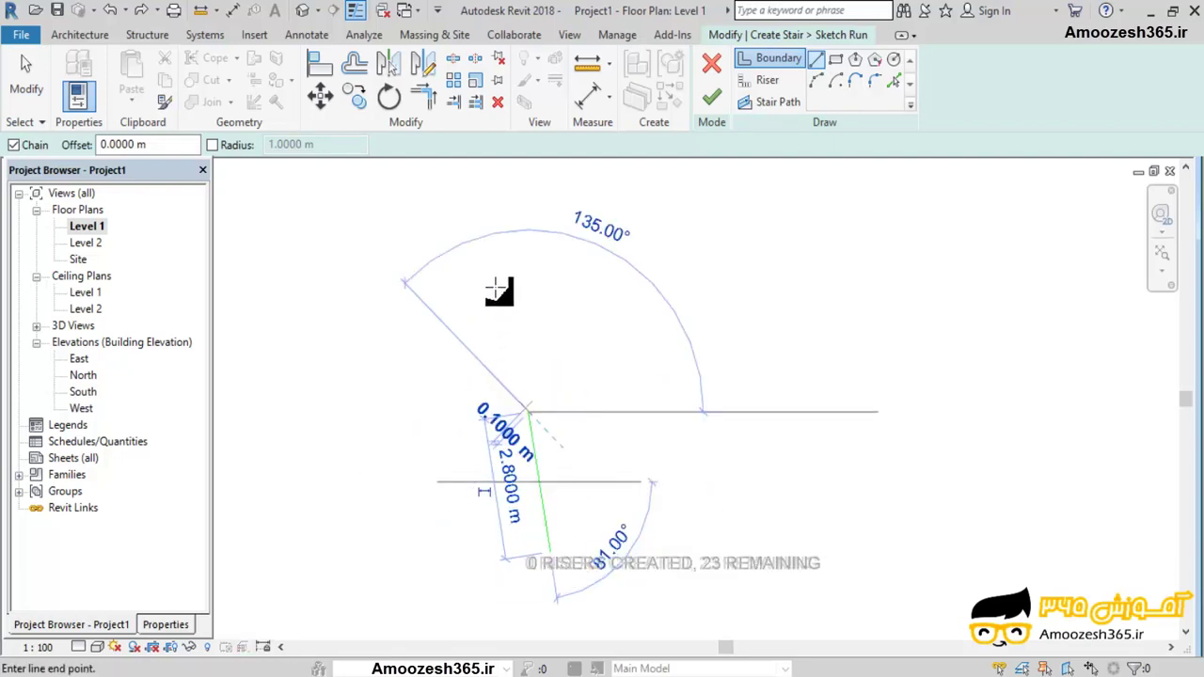
# Draw a boundary arc from the slanted line's upper end, curving up and to the left.
pyautogui.click(769, 101)
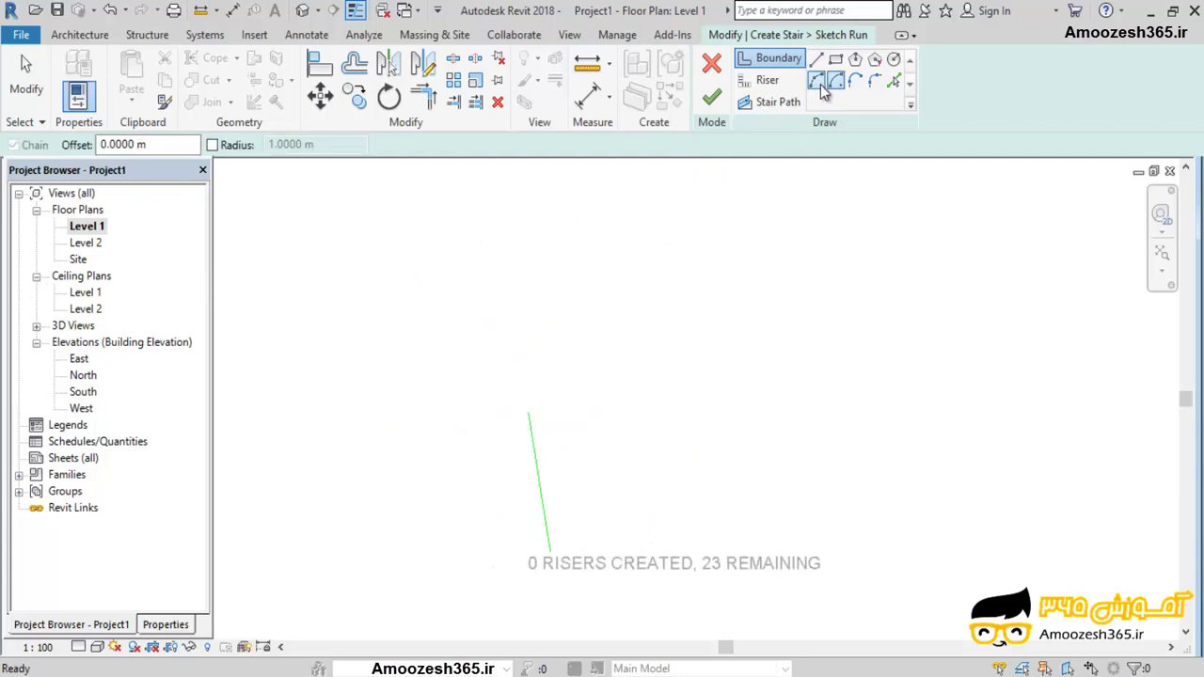
pyautogui.click(529, 411)
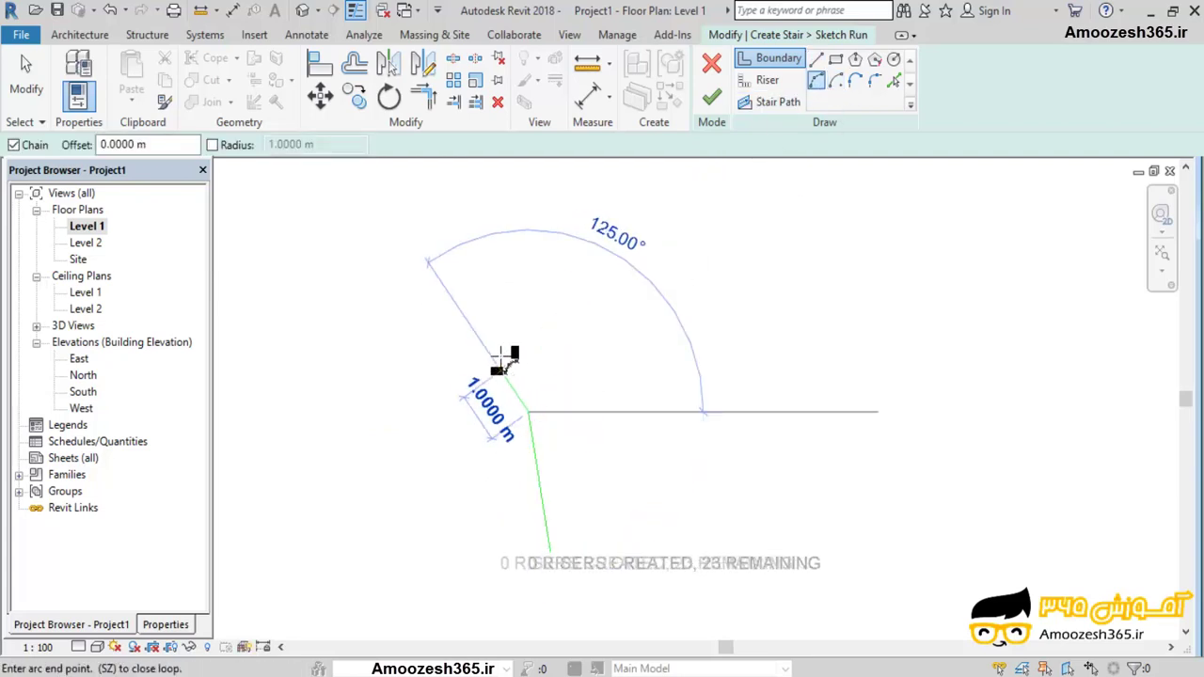
pyautogui.click(488, 293)
pyautogui.click(565, 259)
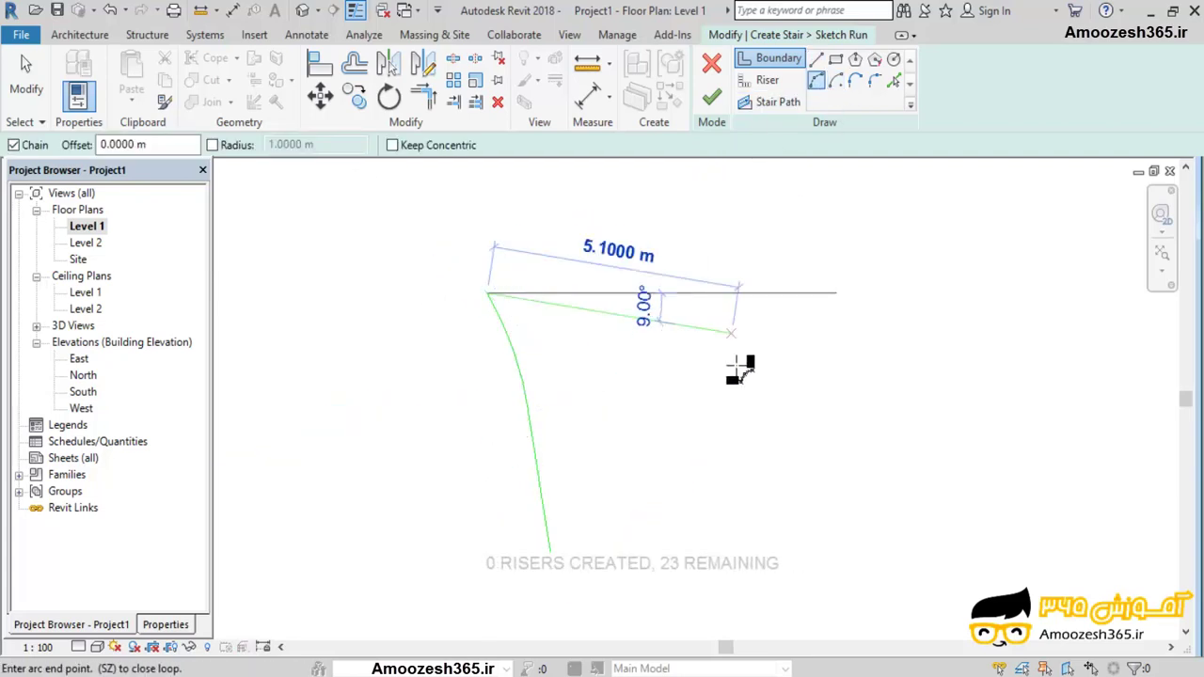
pyautogui.click(816, 58)
pyautogui.click(489, 294)
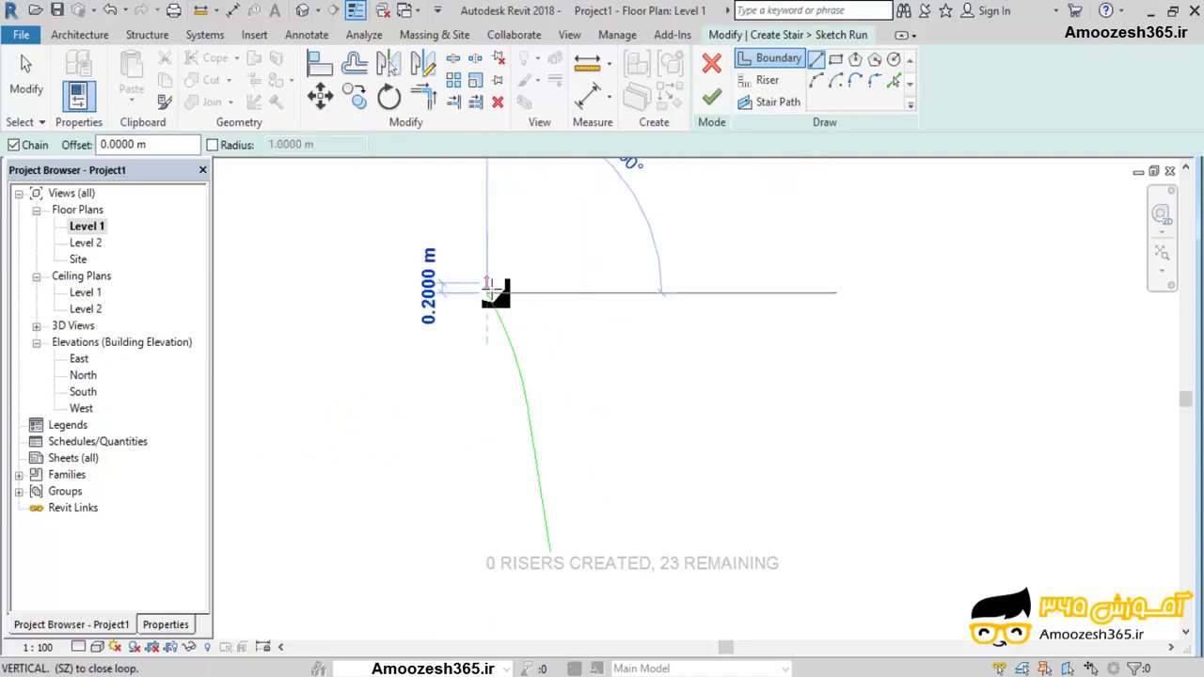
pyautogui.press('Escape')
pyautogui.press('Escape')
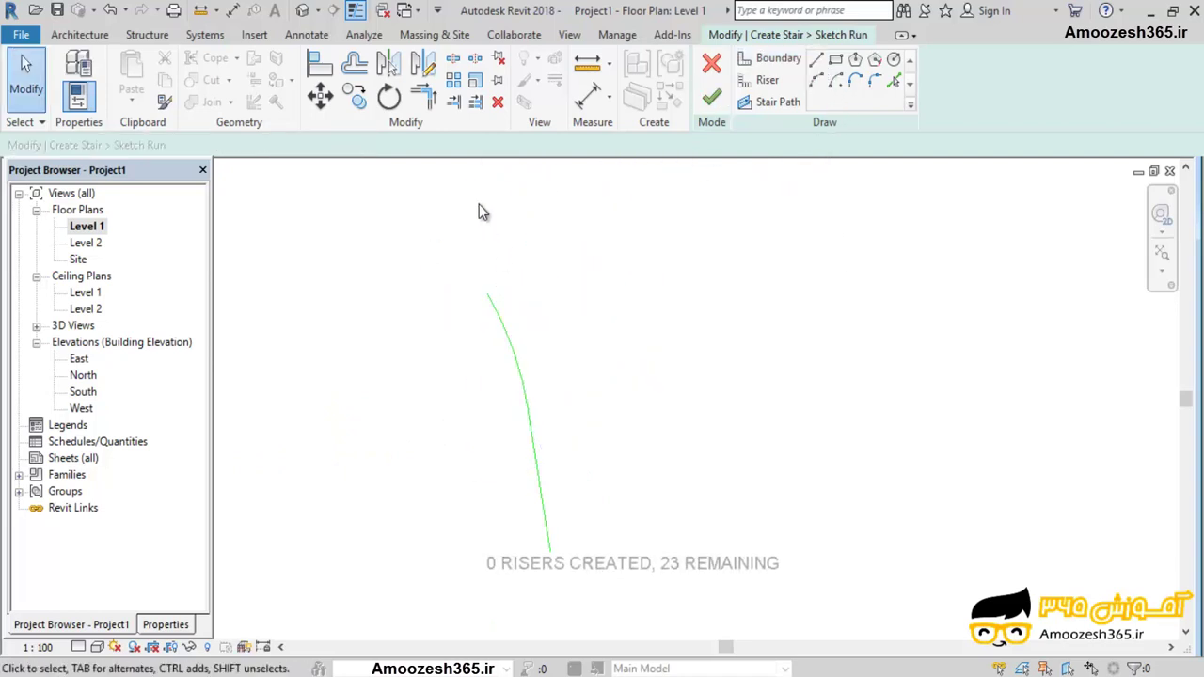
# Draw a vertical boundary line upward from the arc's upper end.
pyautogui.click(779, 58)
pyautogui.click(487, 293)
pyautogui.click(487, 201)
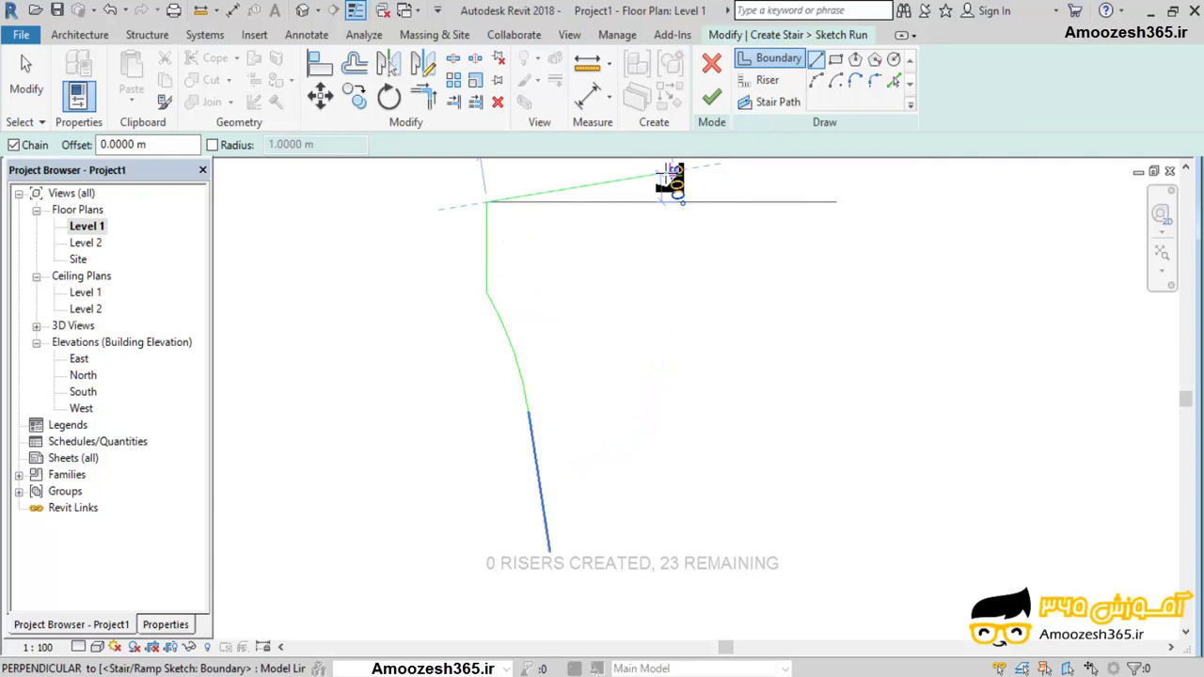
pyautogui.press('Escape')
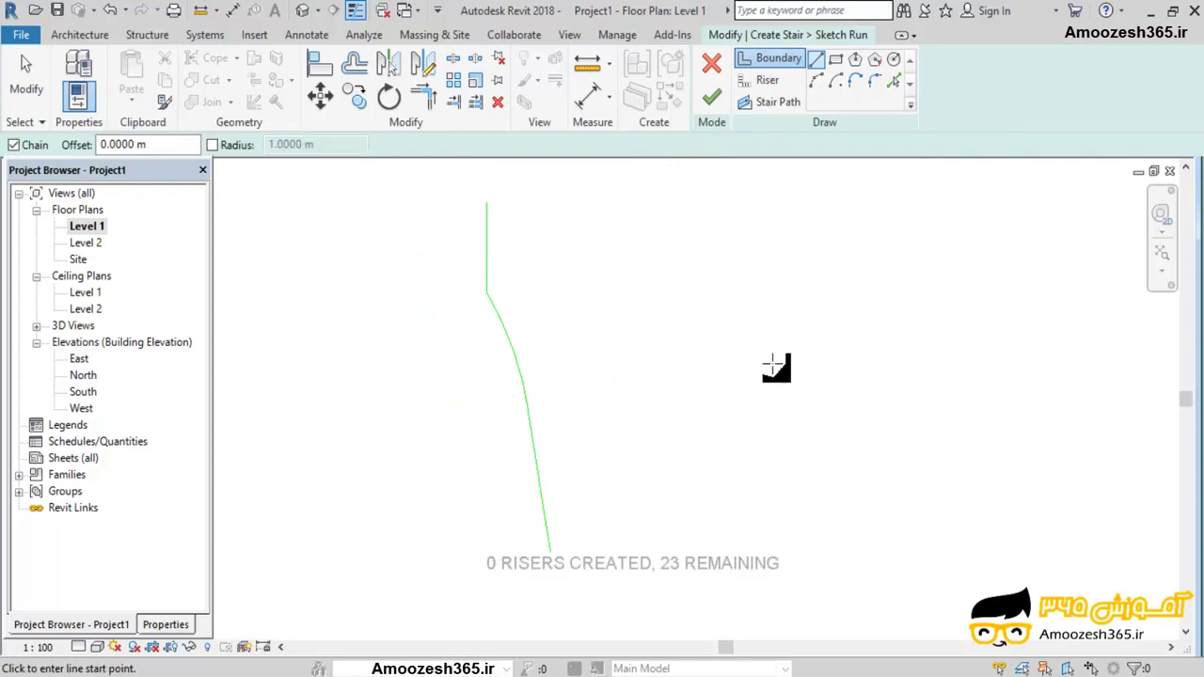
# Mirror a copy of the whole boundary chain about a vertical axis drawn about 0.8 m to the right of its lower end.
pyautogui.click(355, 64)
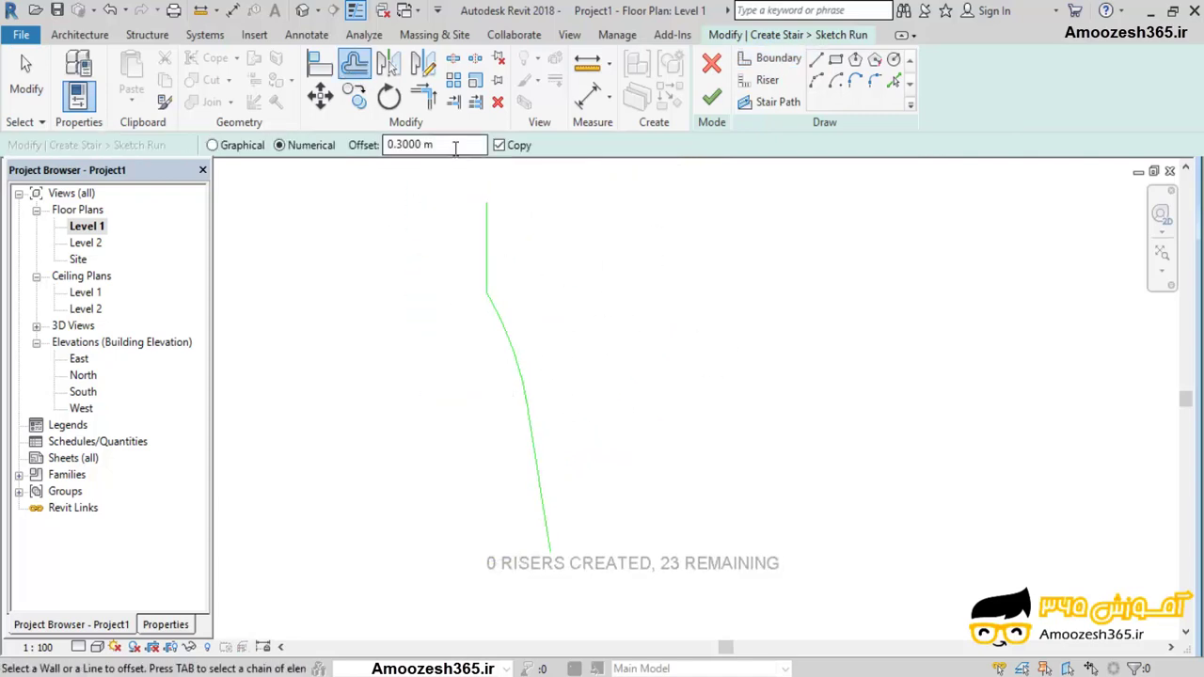
pyautogui.click(423, 63)
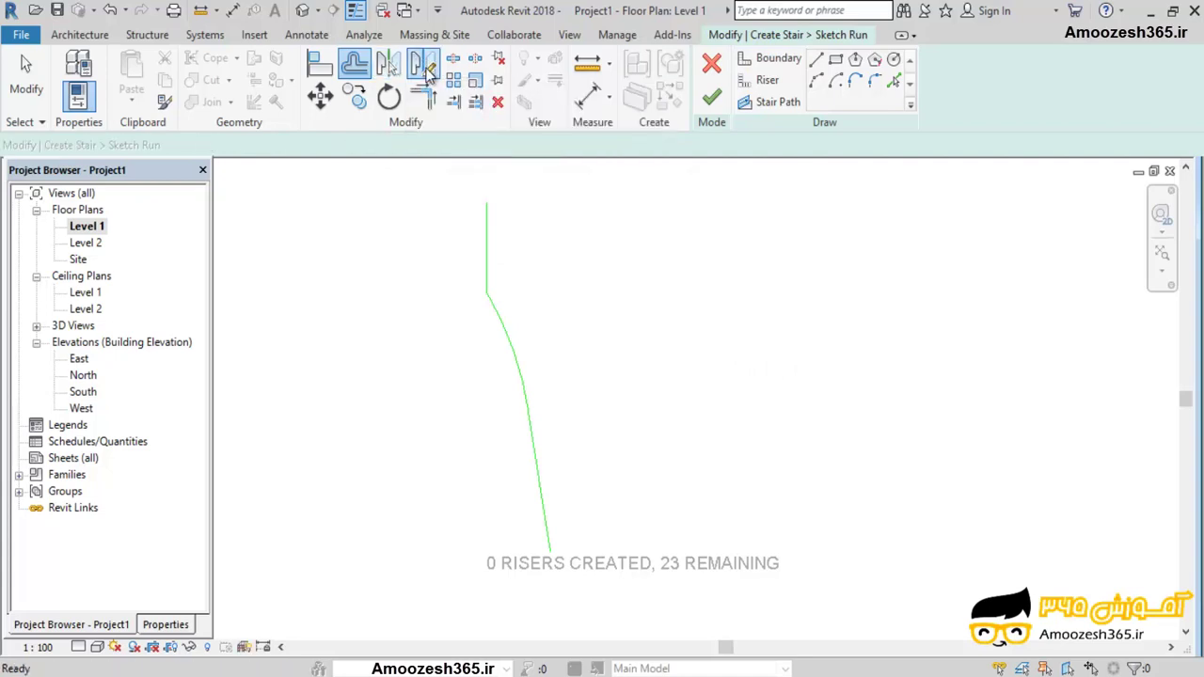
pyautogui.moveTo(656, 606); pyautogui.dragTo(442, 202)
pyautogui.press('Return')
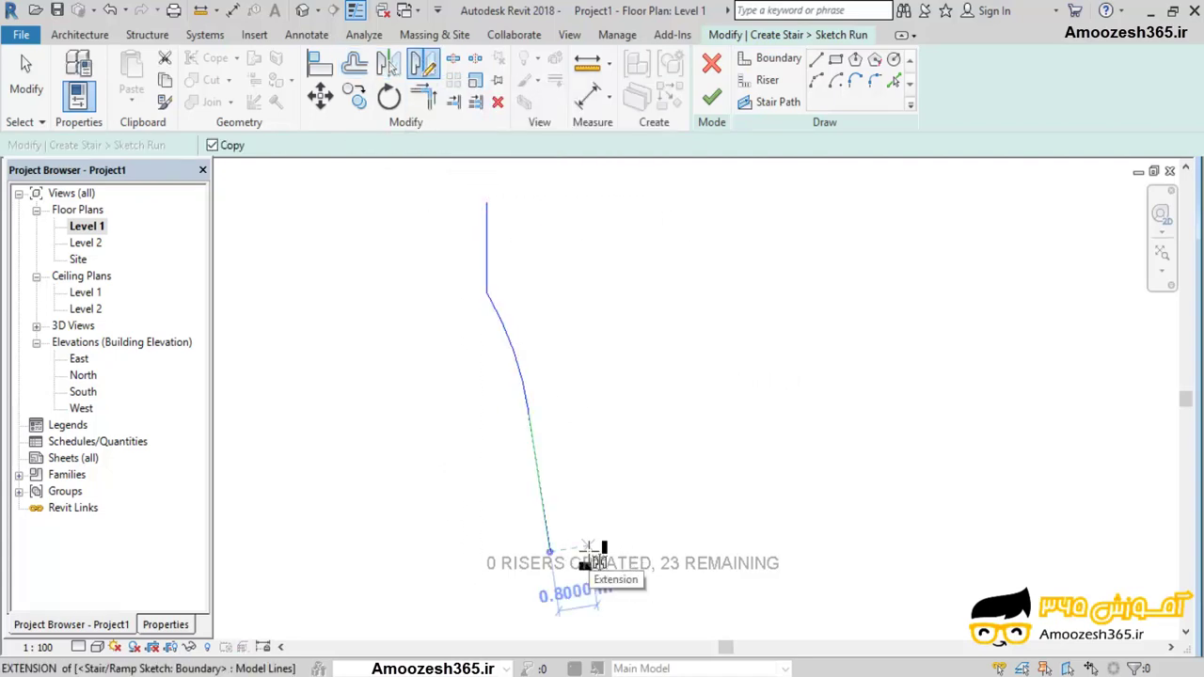
pyautogui.click(588, 545)
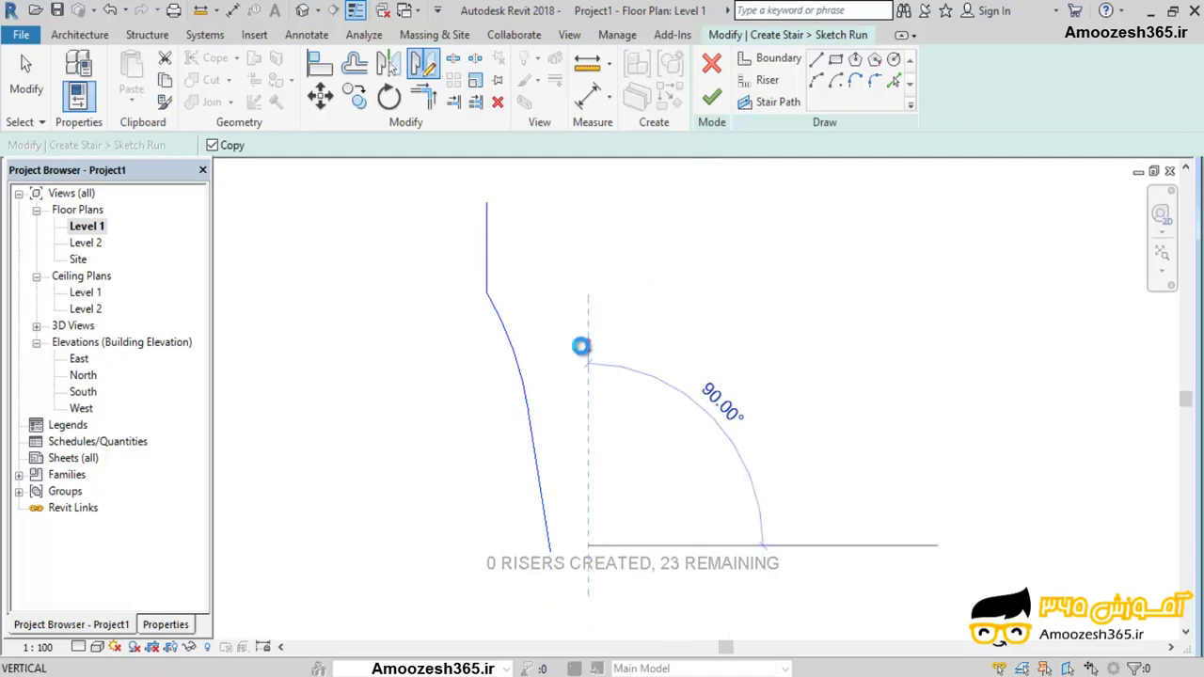
pyautogui.click(586, 346)
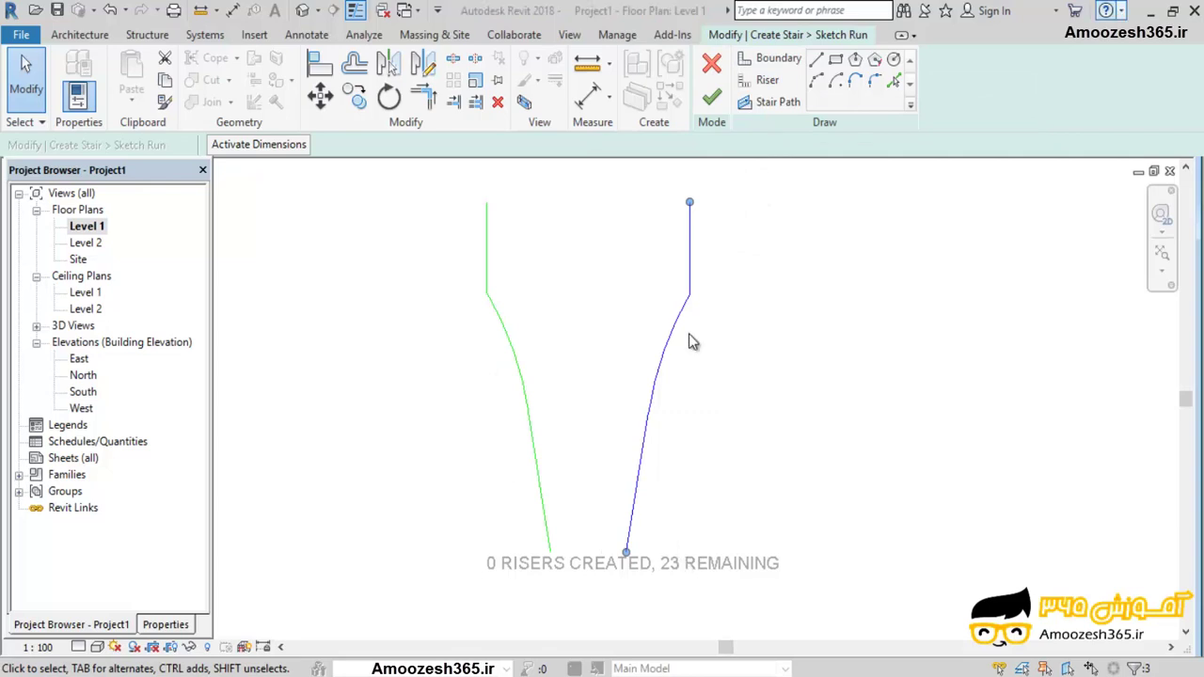
# Draw a riser line joining the lower ends of the two mirrored boundaries.
pyautogui.click(767, 80)
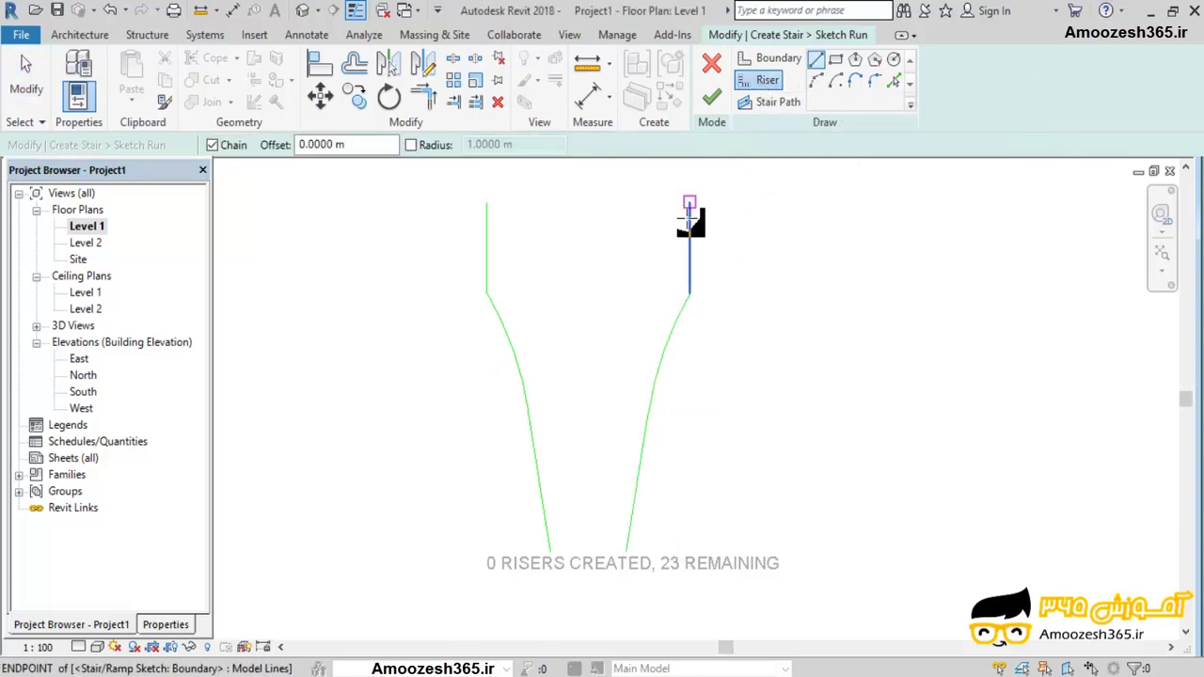
pyautogui.click(550, 552)
pyautogui.click(627, 550)
# Offset copies of the bottom riser upward at 0.3 m spacing until there are ten risers along the slanted boundaries.
pyautogui.press('o')
pyautogui.press('f')
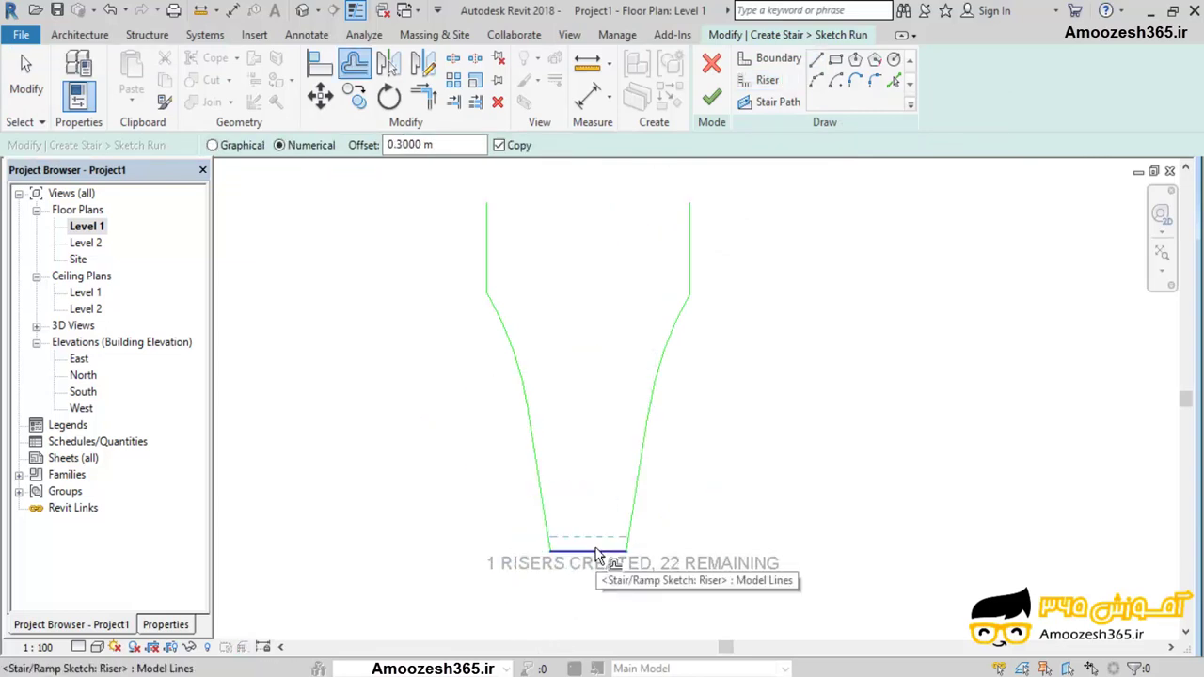
pyautogui.click(592, 553)
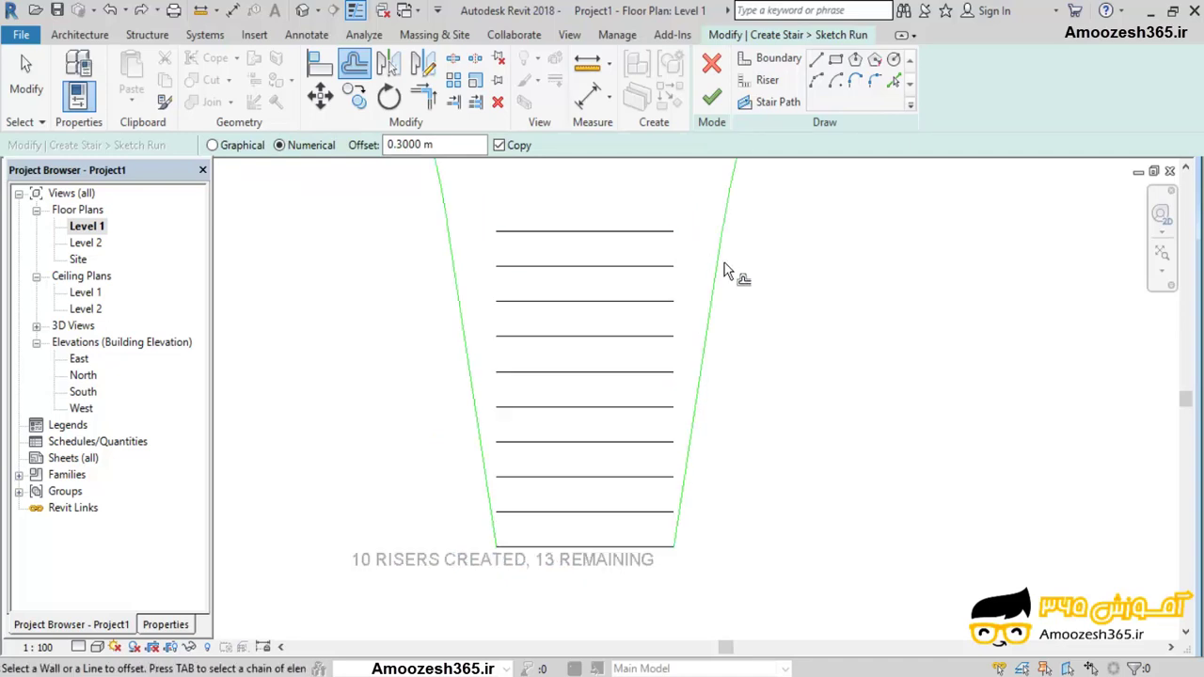
pyautogui.press('Escape')
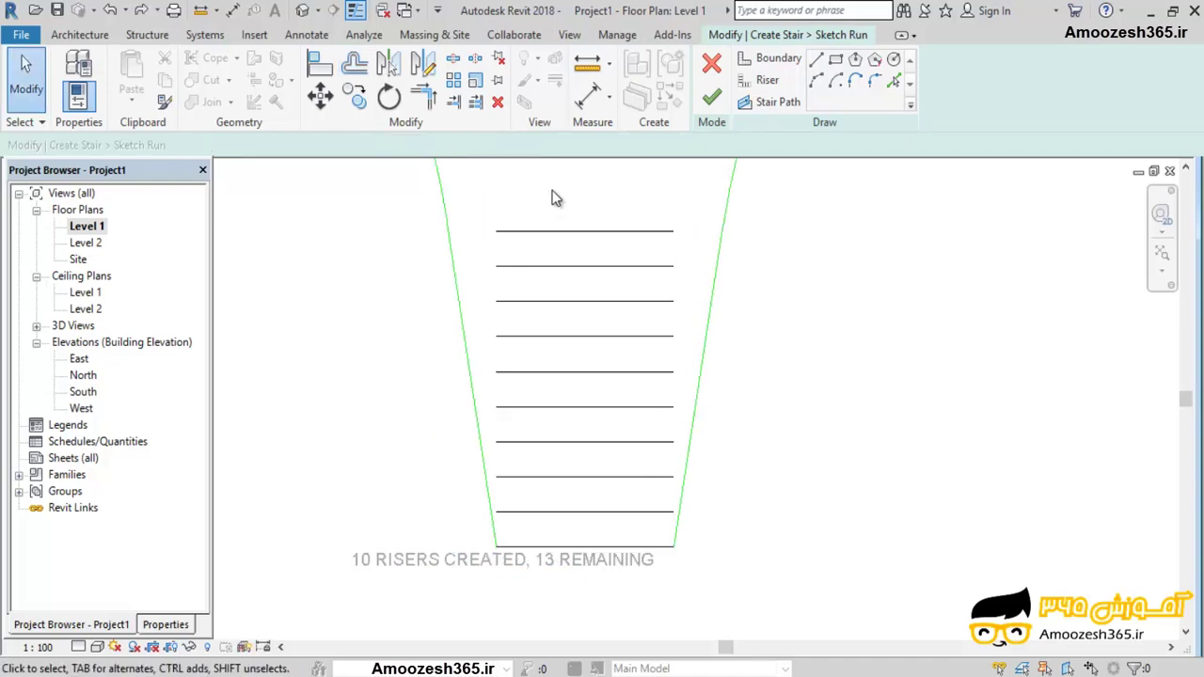
# Extend the nine offset risers to the left slanted boundary with Trim/Extend Multiple Elements.
pyautogui.click(454, 102)
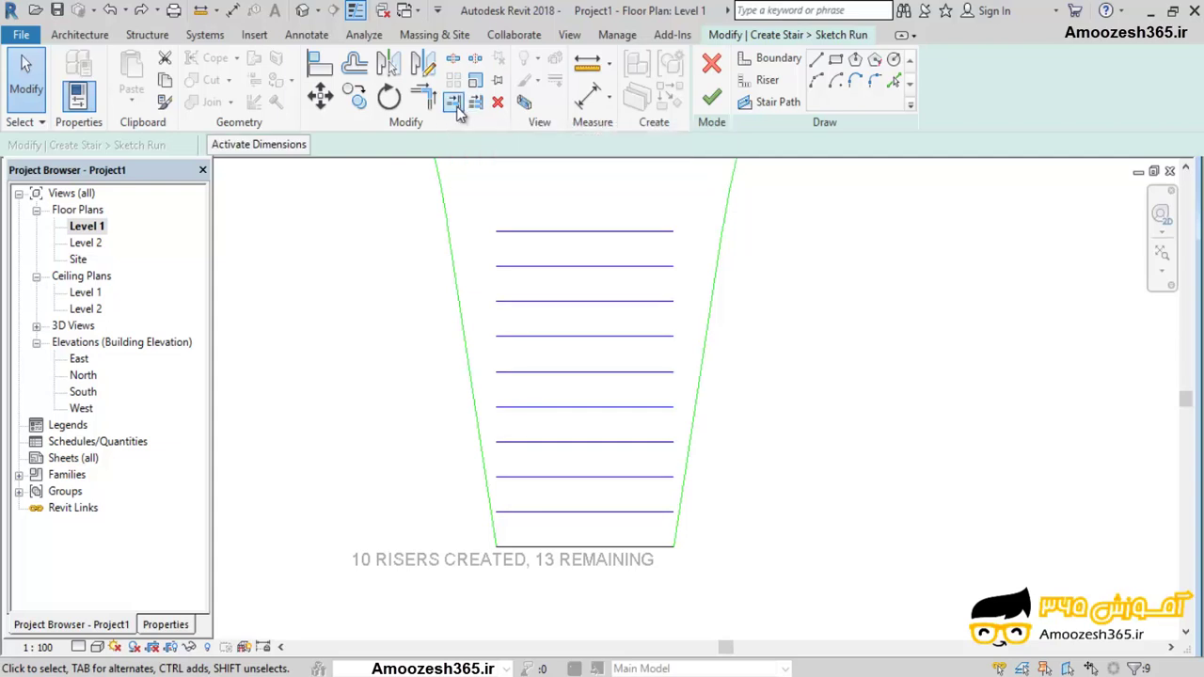
pyautogui.click(473, 311)
pyautogui.moveTo(579, 249); pyautogui.dragTo(566, 533)
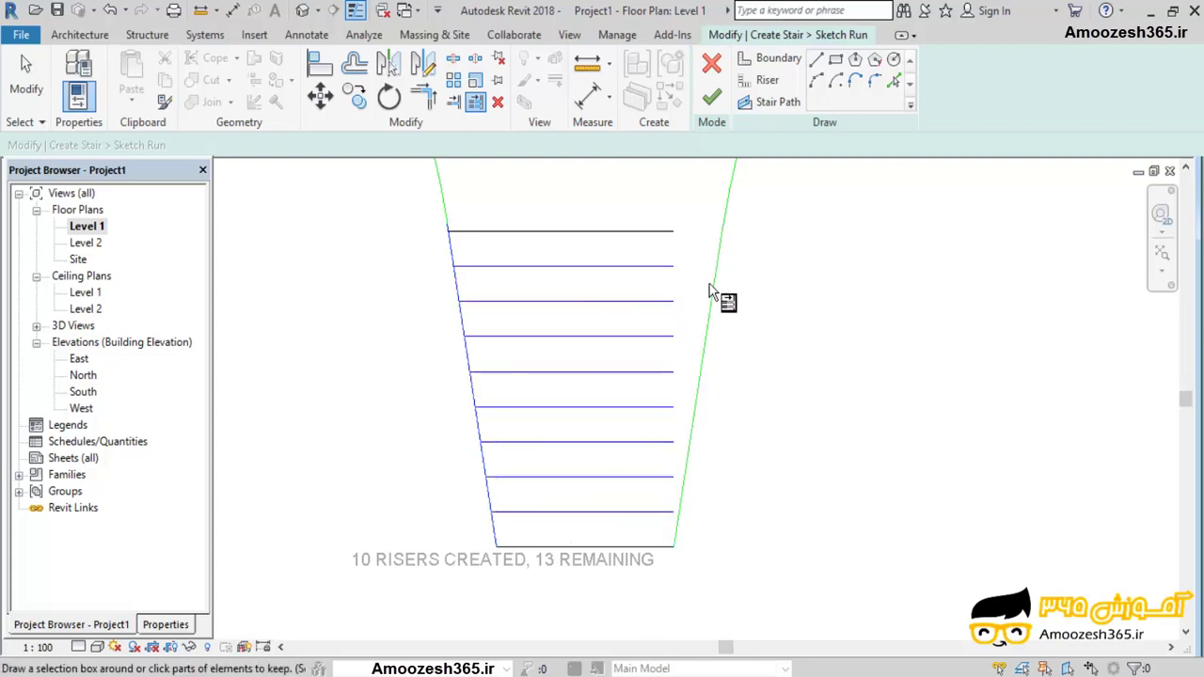
pyautogui.press('Escape')
pyautogui.press('Escape')
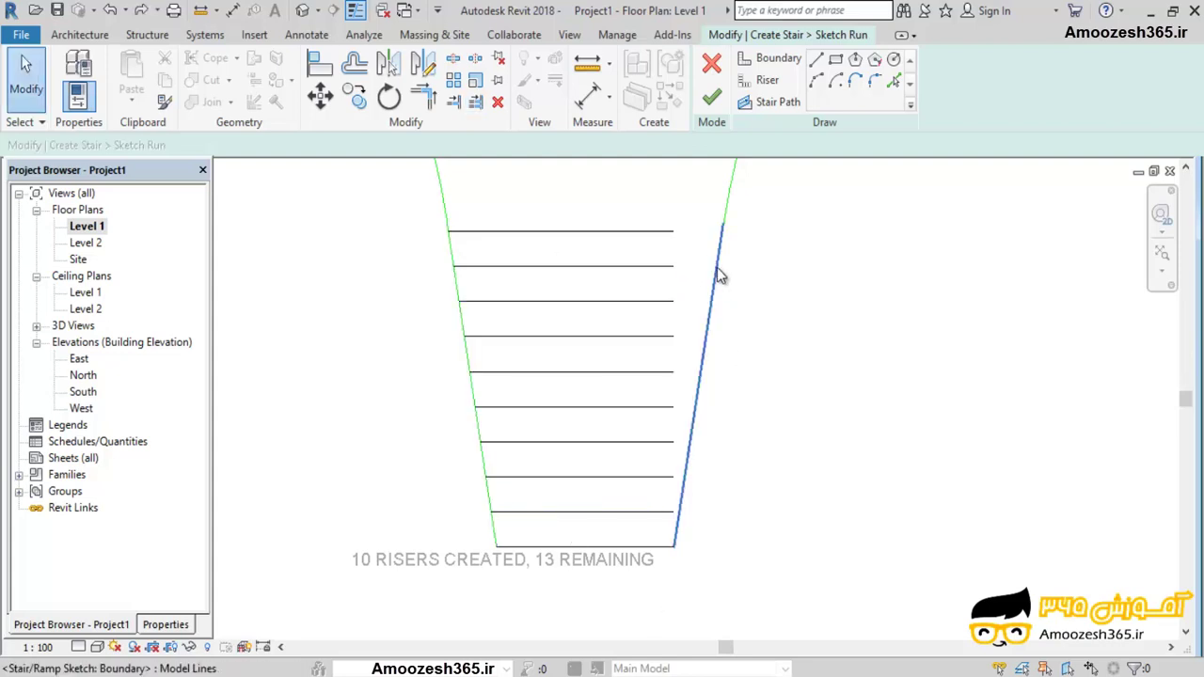
# Extend the nine offset risers to the right slanted boundary with Trim/Extend Multiple Elements.
pyautogui.click(717, 269)
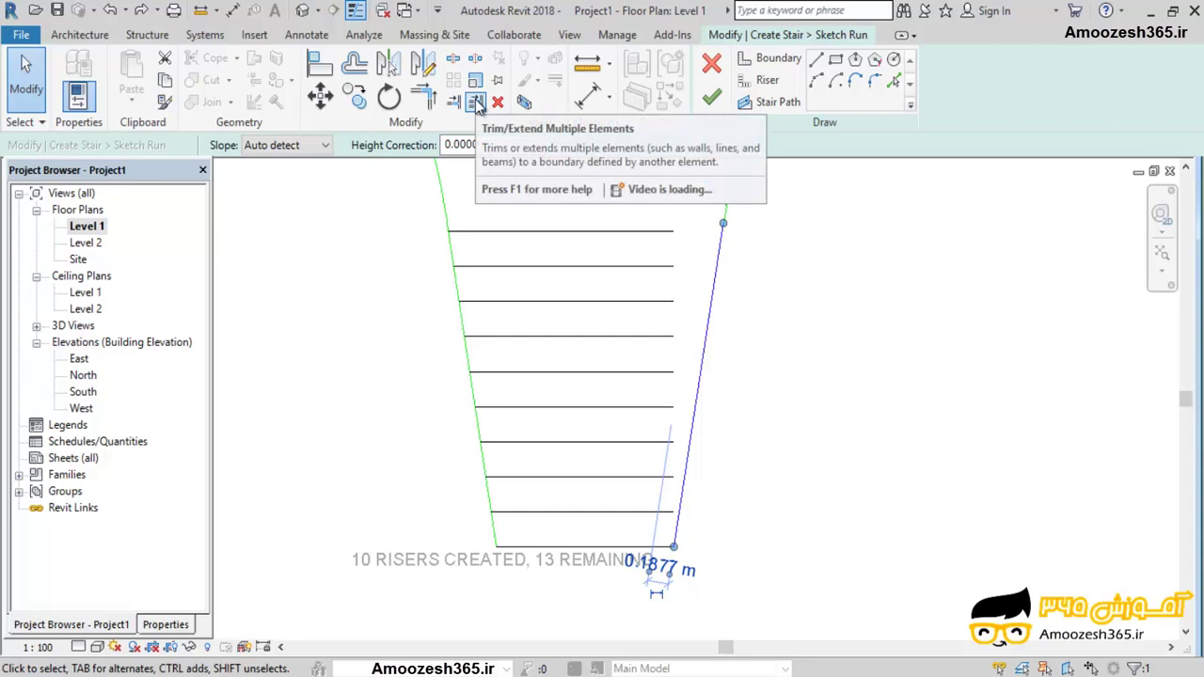
pyautogui.click(477, 103)
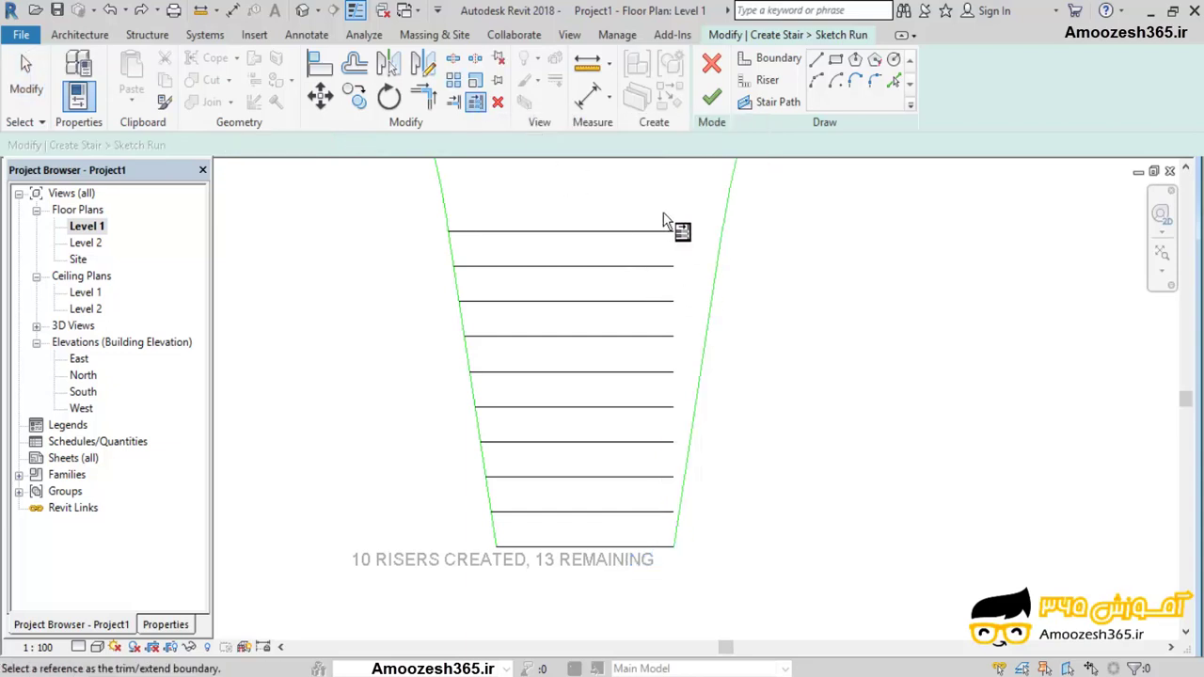
pyautogui.click(679, 516)
pyautogui.moveTo(661, 489); pyautogui.dragTo(611, 221)
pyautogui.scroll(-2, 800, 376)
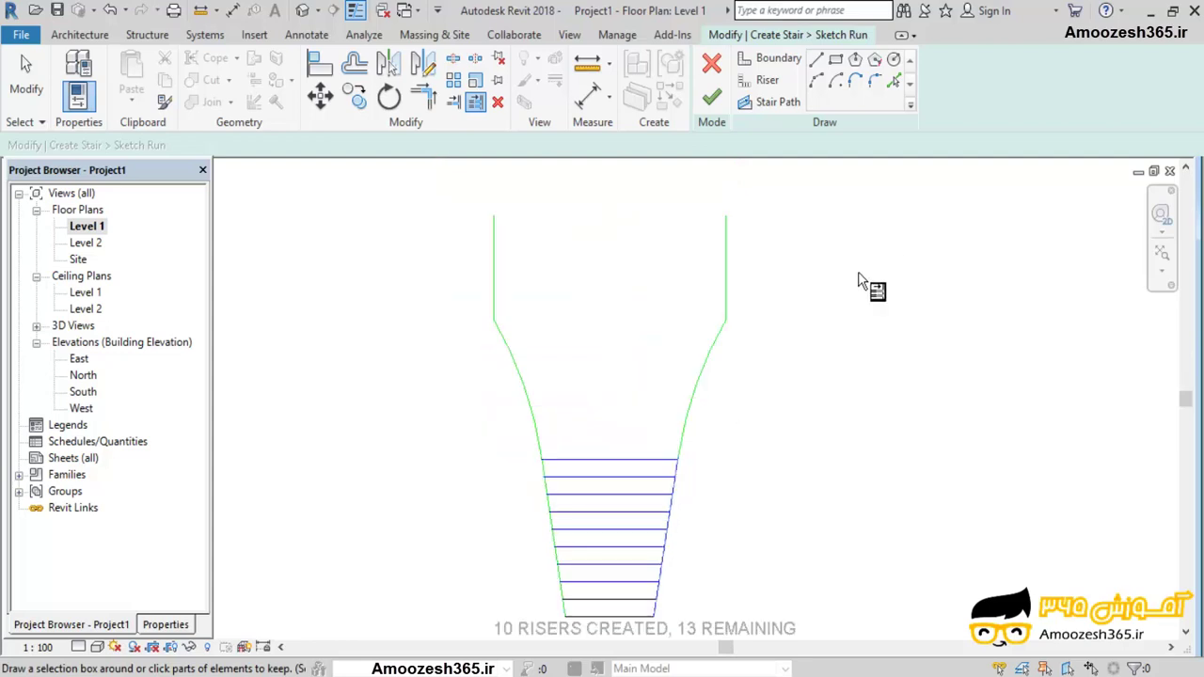
pyautogui.moveTo(859, 280); pyautogui.dragTo(871, 248, button='middle')
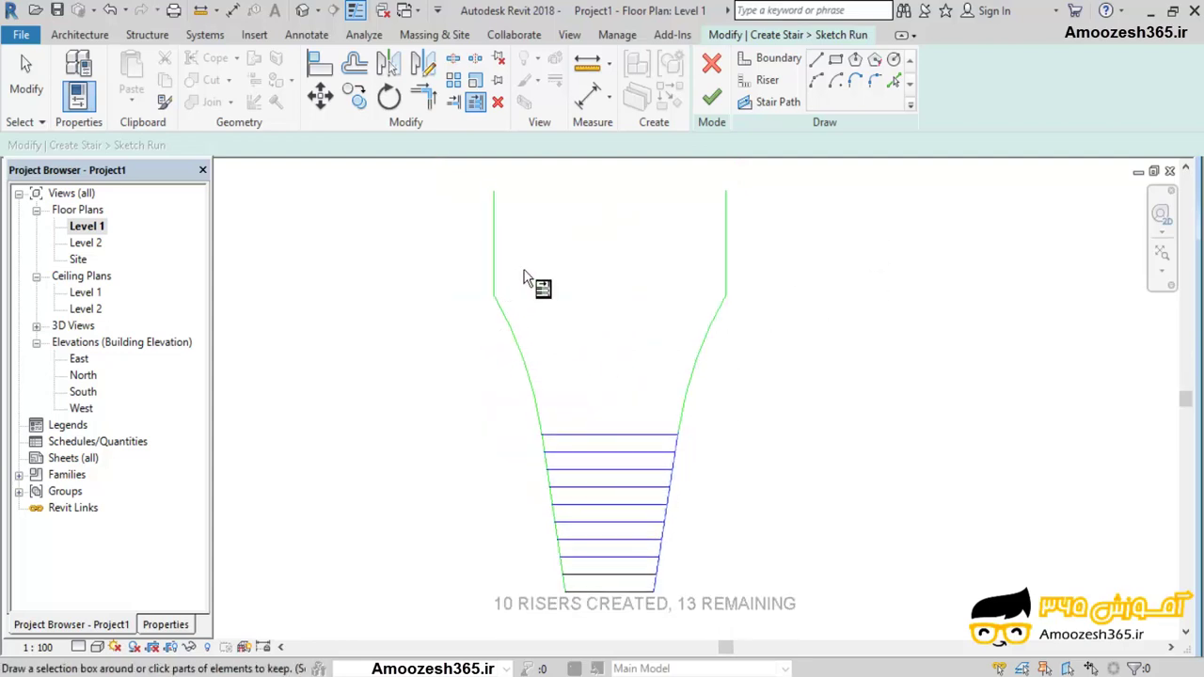
# Draw a horizontal riser joining the lower ends of the two vertical boundary lines, above the arcs.
pyautogui.click(769, 81)
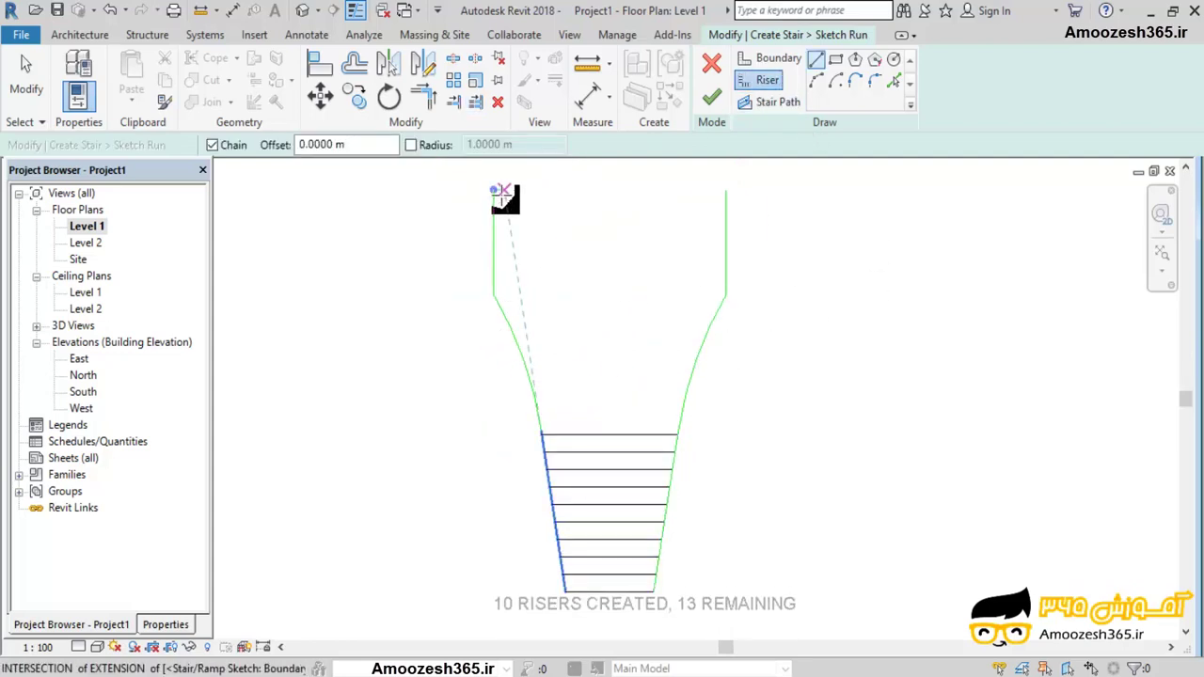
pyautogui.click(493, 207)
pyautogui.press('Escape')
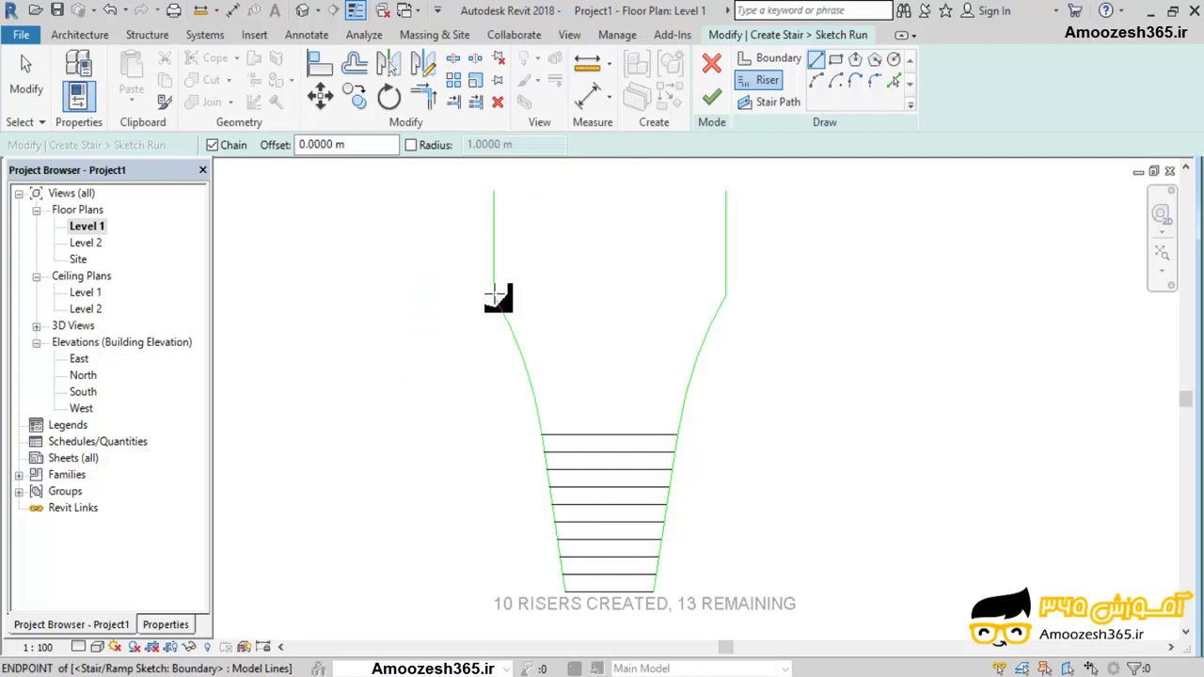
pyautogui.click(493, 296)
pyautogui.click(725, 295)
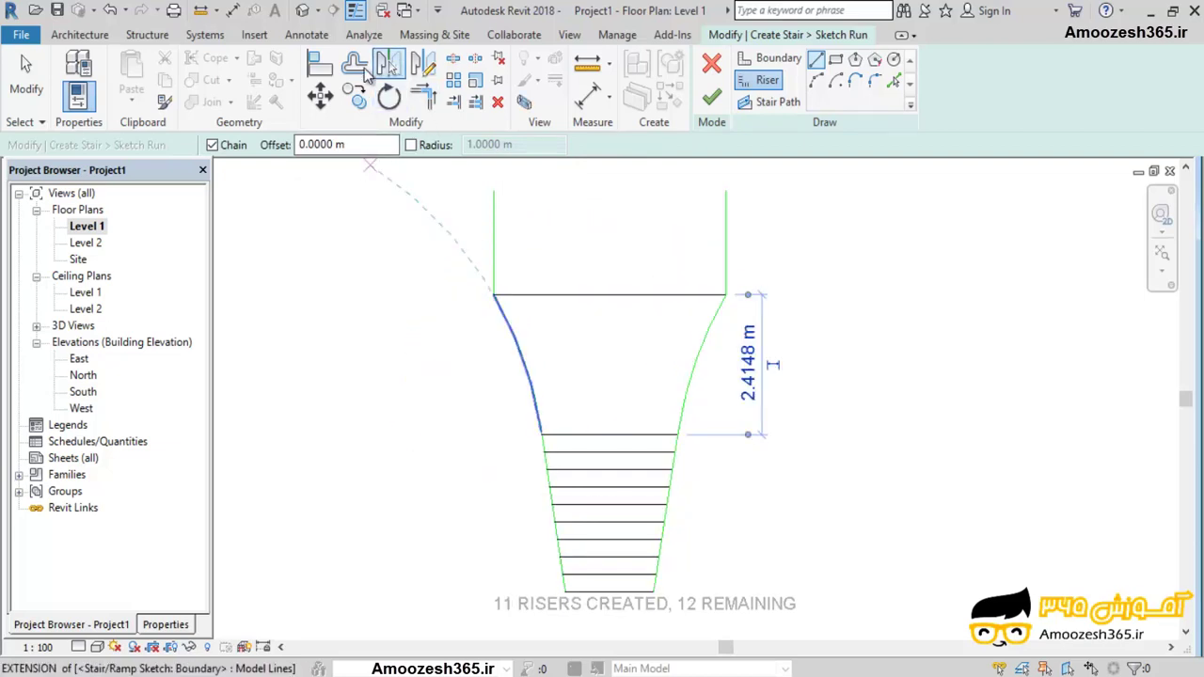
# Offset six copies of that wide riser upward at 0.3 m spacing, up to the top ends of the boundaries.
pyautogui.click(365, 71)
pyautogui.click(638, 278)
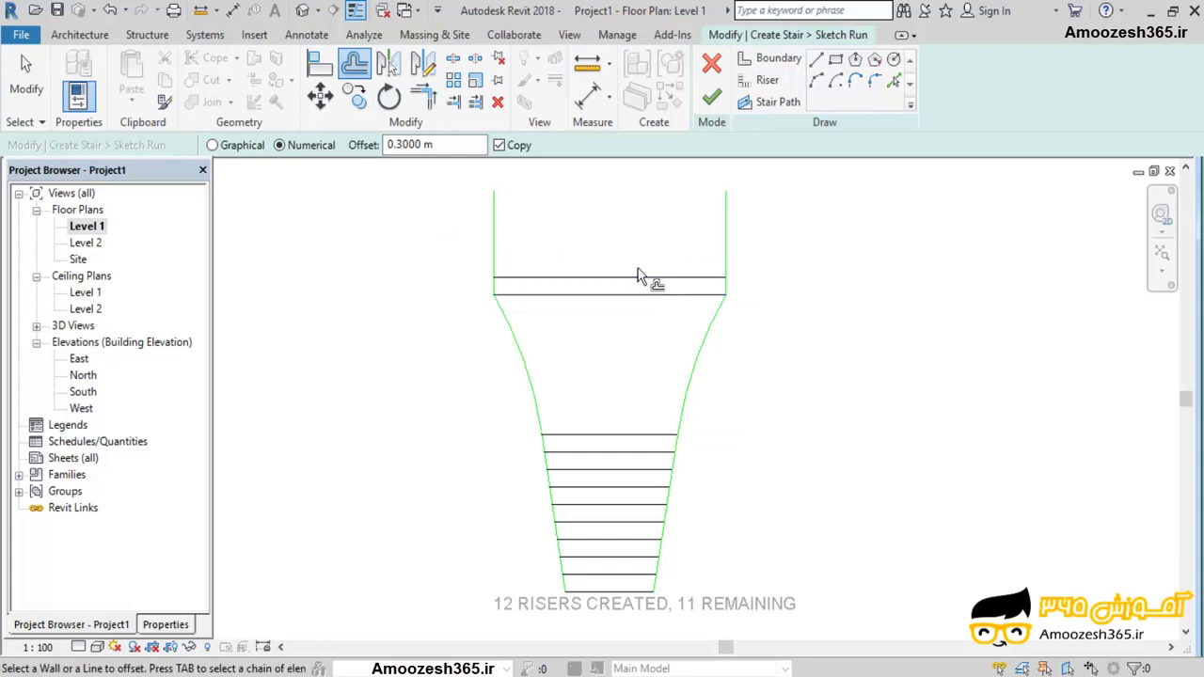
pyautogui.click(639, 272)
pyautogui.click(639, 263)
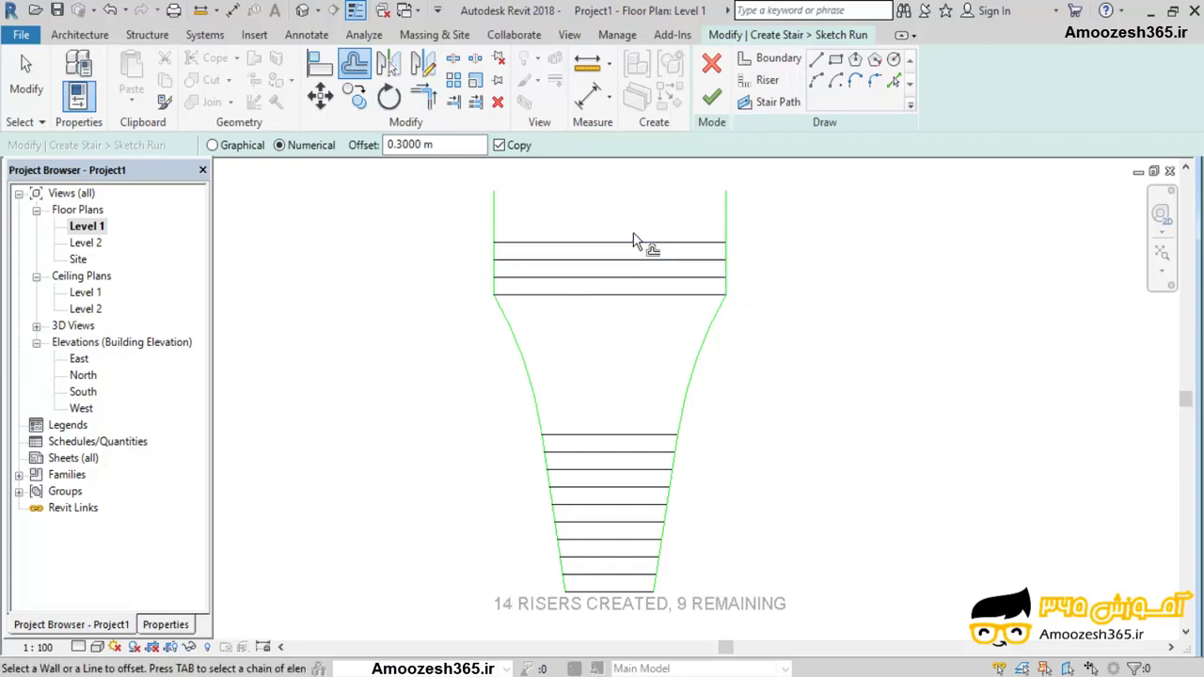
pyautogui.click(636, 238)
pyautogui.click(639, 226)
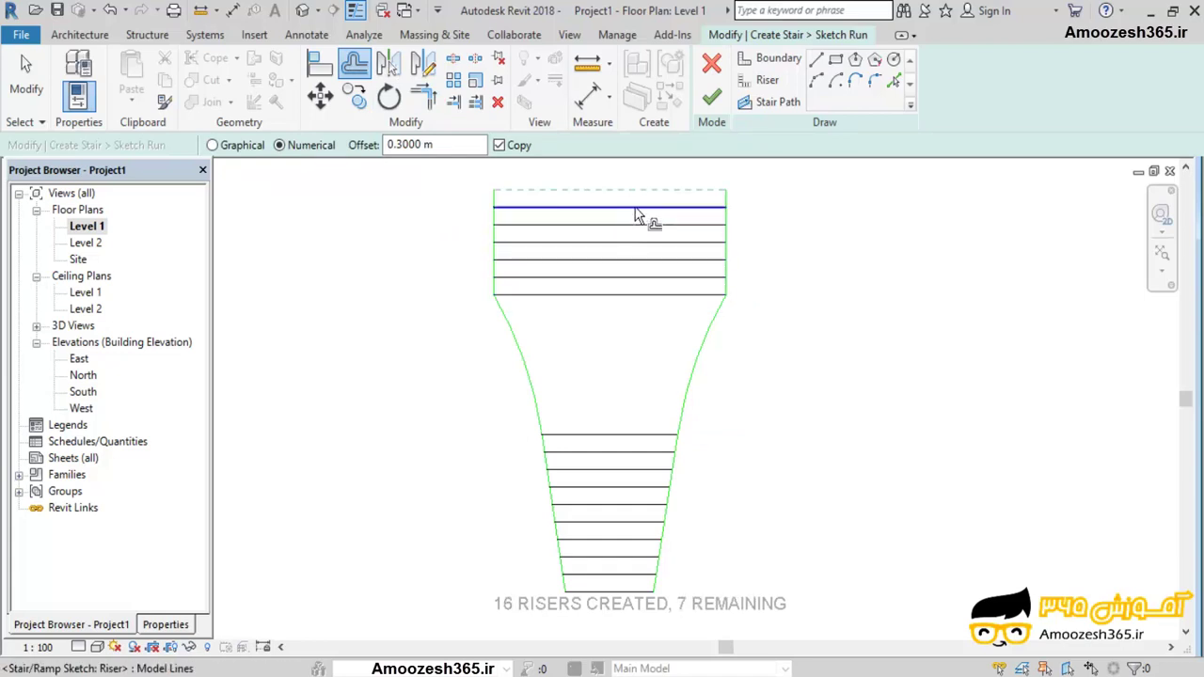
pyautogui.click(639, 215)
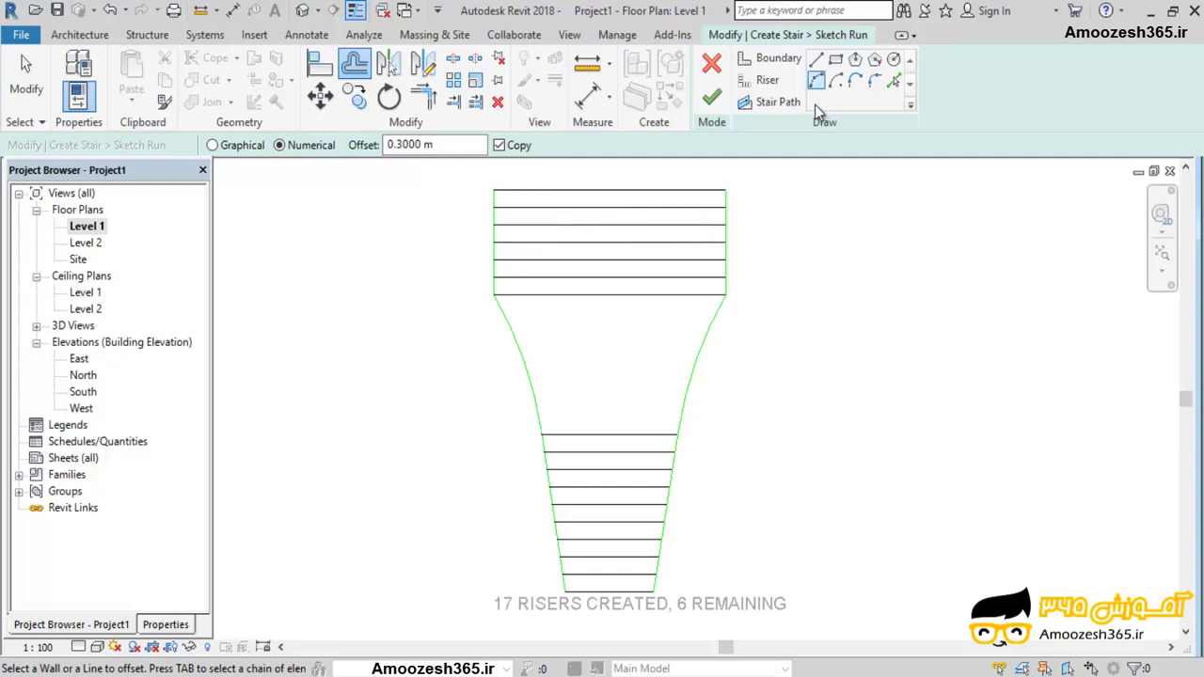
# Draw a straight stair path from the bottom riser's midpoint to the top riser's midpoint and finish the run sketch.
pyautogui.click(778, 102)
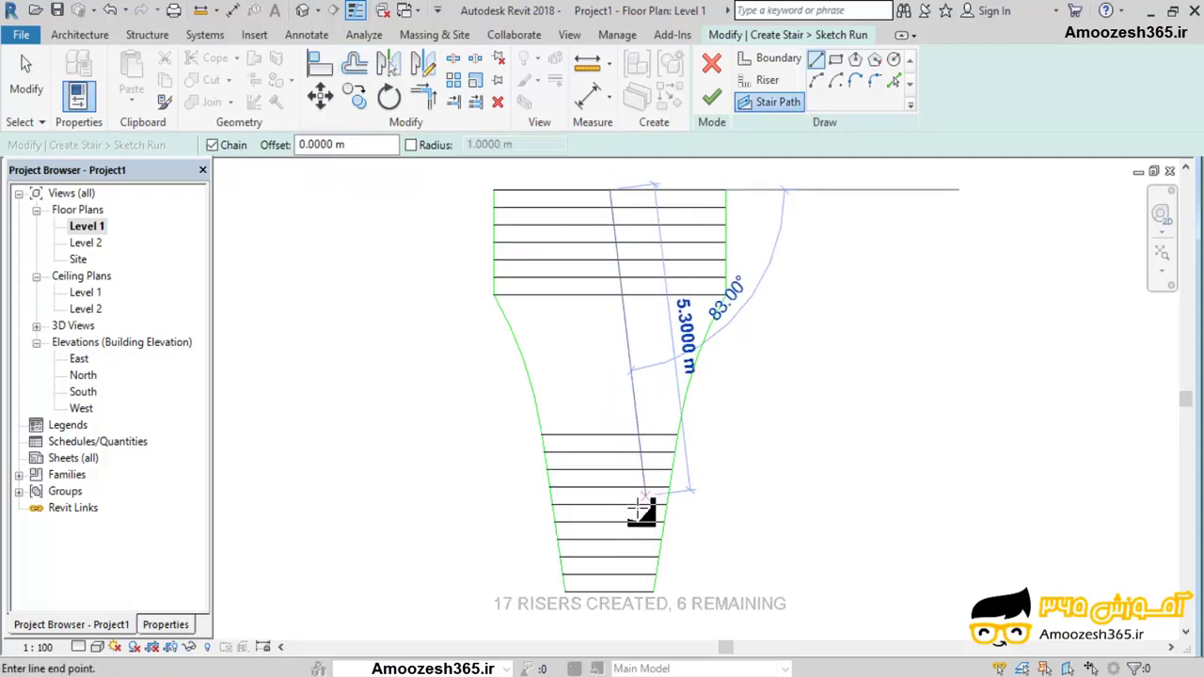
pyautogui.click(611, 590)
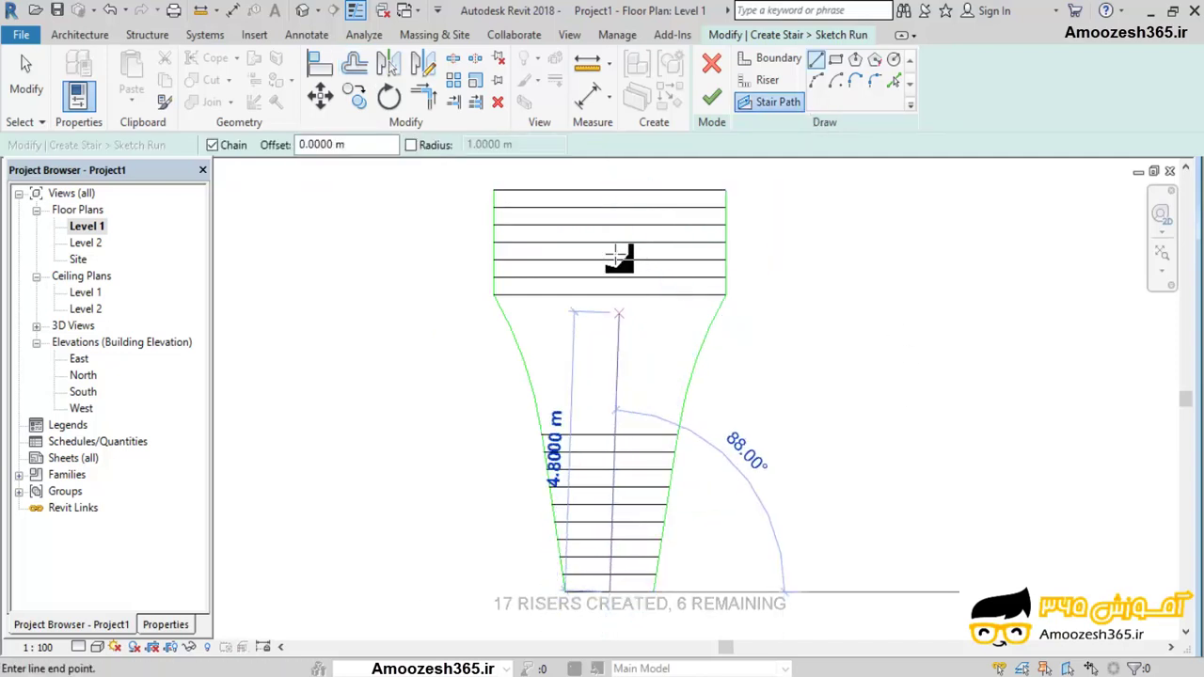
pyautogui.click(611, 204)
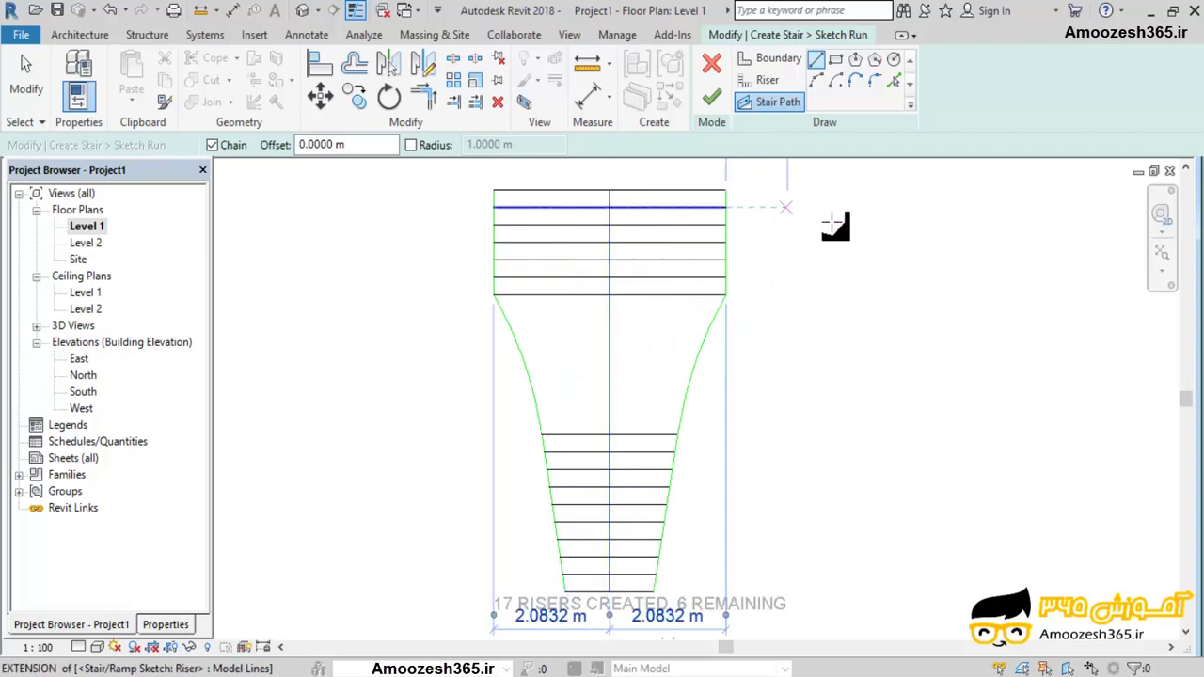
pyautogui.click(713, 98)
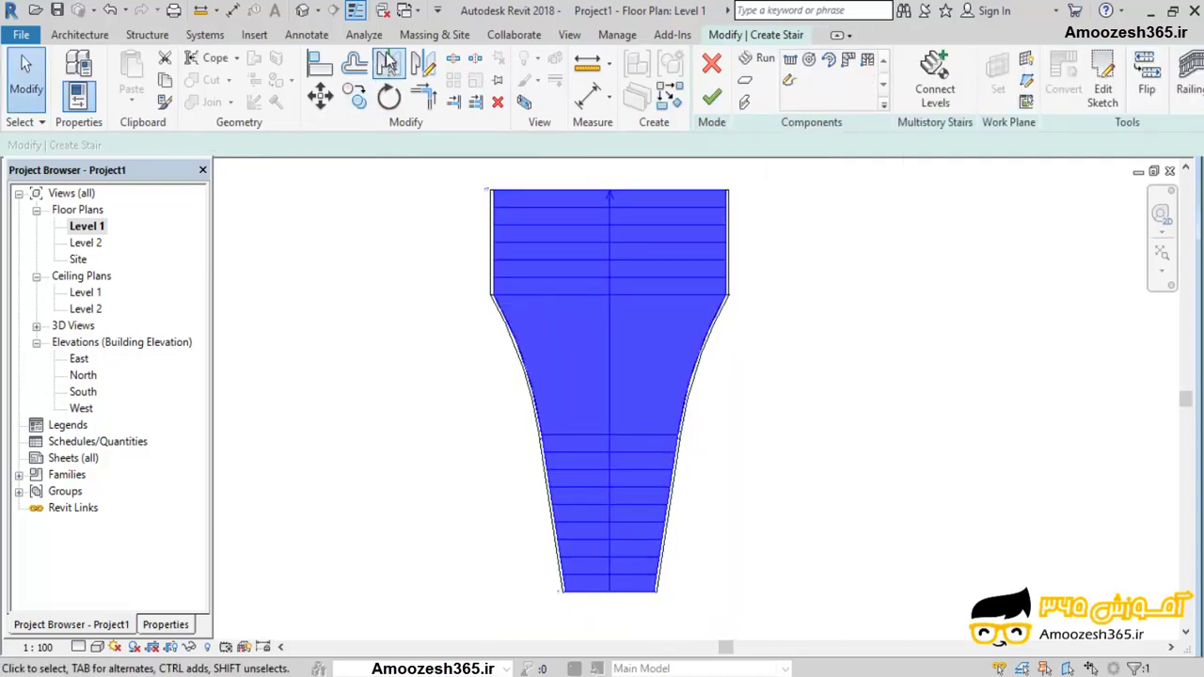
# In the default 3D view, assign the Default railing positioned on the treads and finish the flared stair.
pyautogui.click(302, 10)
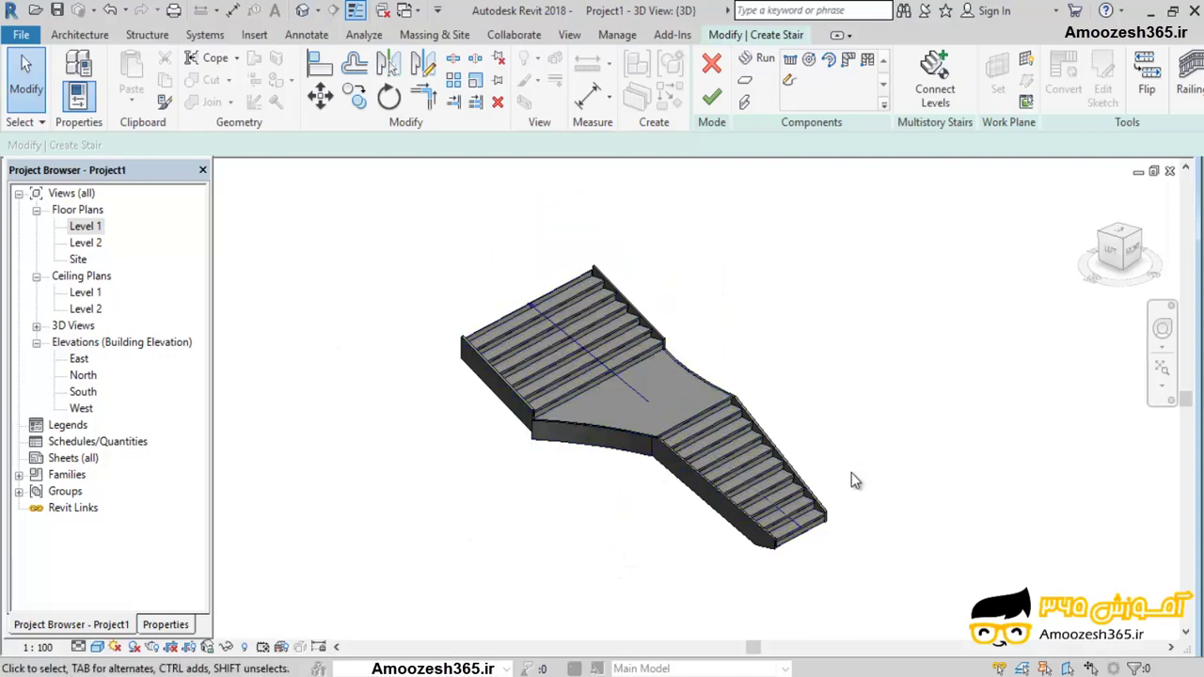
pyautogui.keyDown('shift'); pyautogui.moveTo(853, 479); pyautogui.dragTo(716, 484, button='middle'); pyautogui.keyUp('shift')
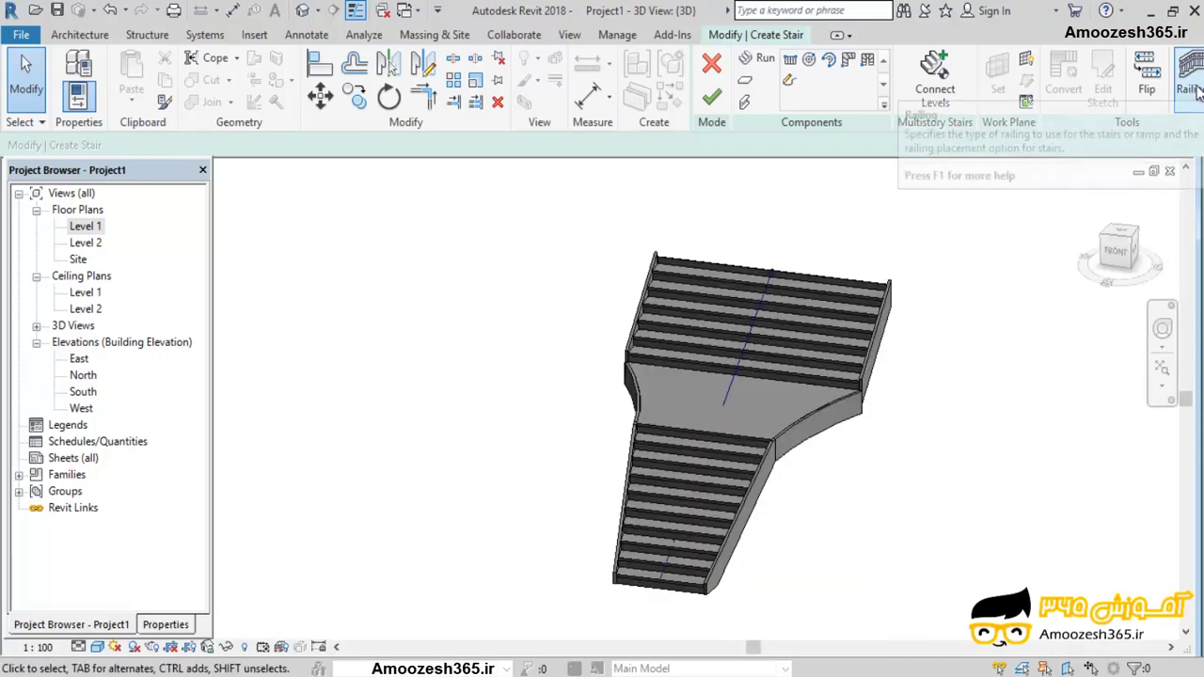
pyautogui.click(1187, 76)
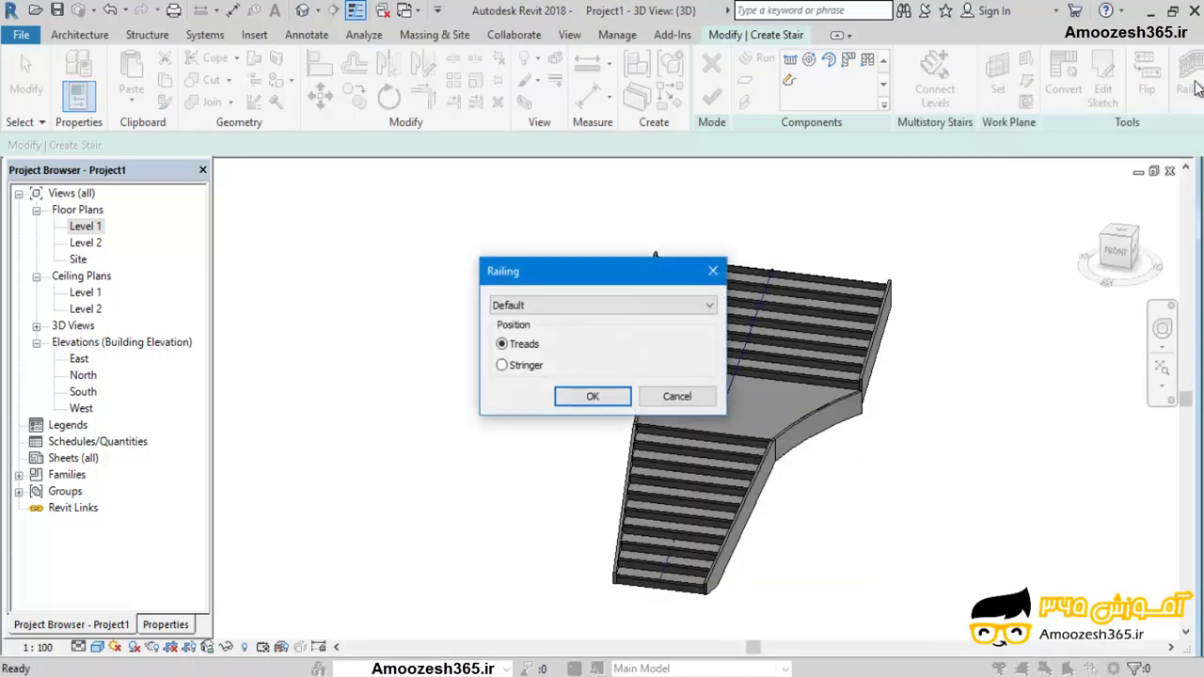
pyautogui.click(589, 395)
pyautogui.click(711, 97)
pyautogui.keyDown('shift'); pyautogui.moveTo(1193, 595); pyautogui.dragTo(814, 268, button='middle'); pyautogui.keyUp('shift')
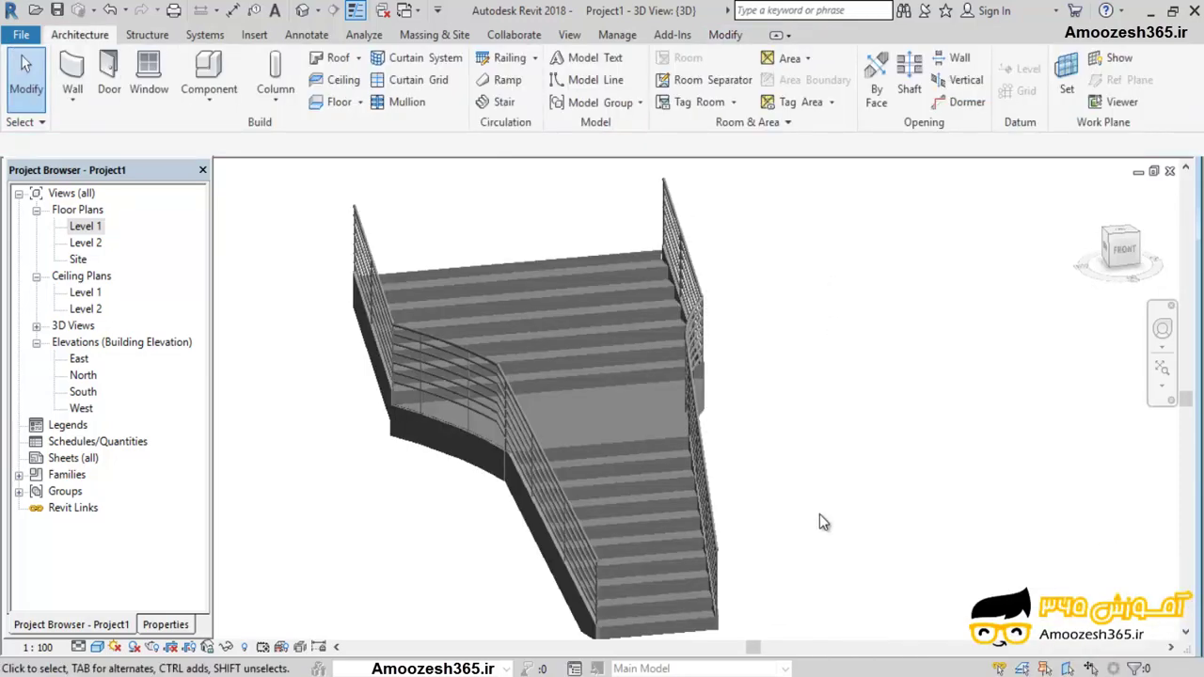
pyautogui.keyDown('shift'); pyautogui.moveTo(820, 515); pyautogui.dragTo(770, 527, button='middle'); pyautogui.keyUp('shift')
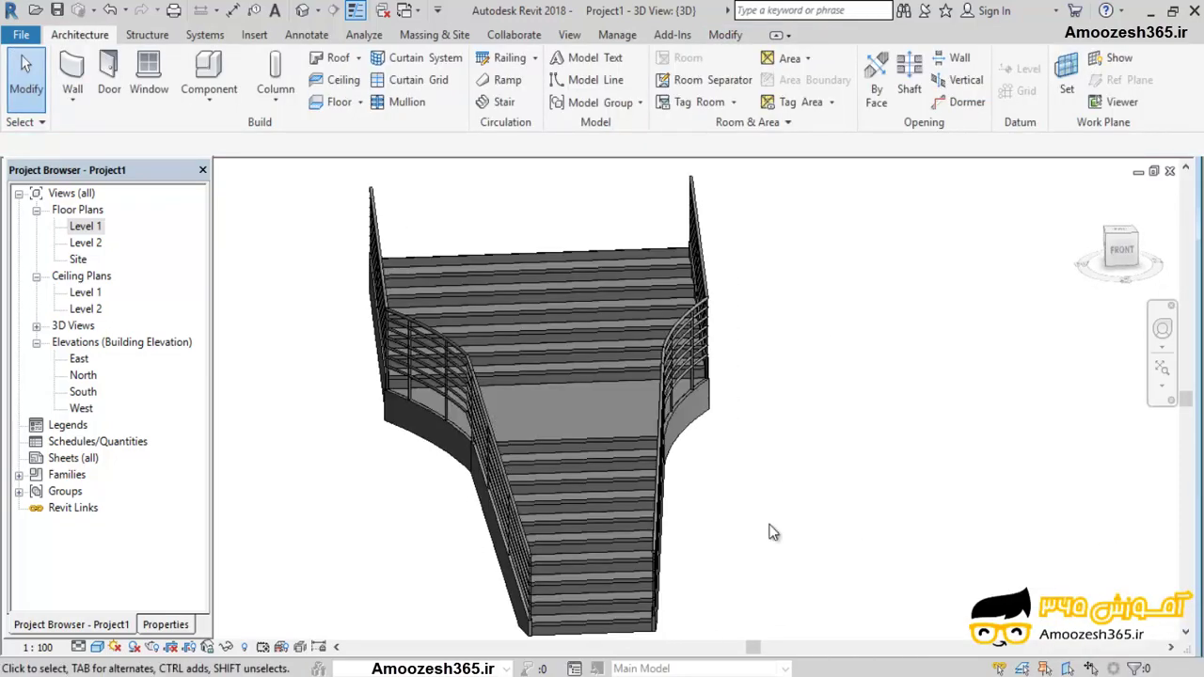